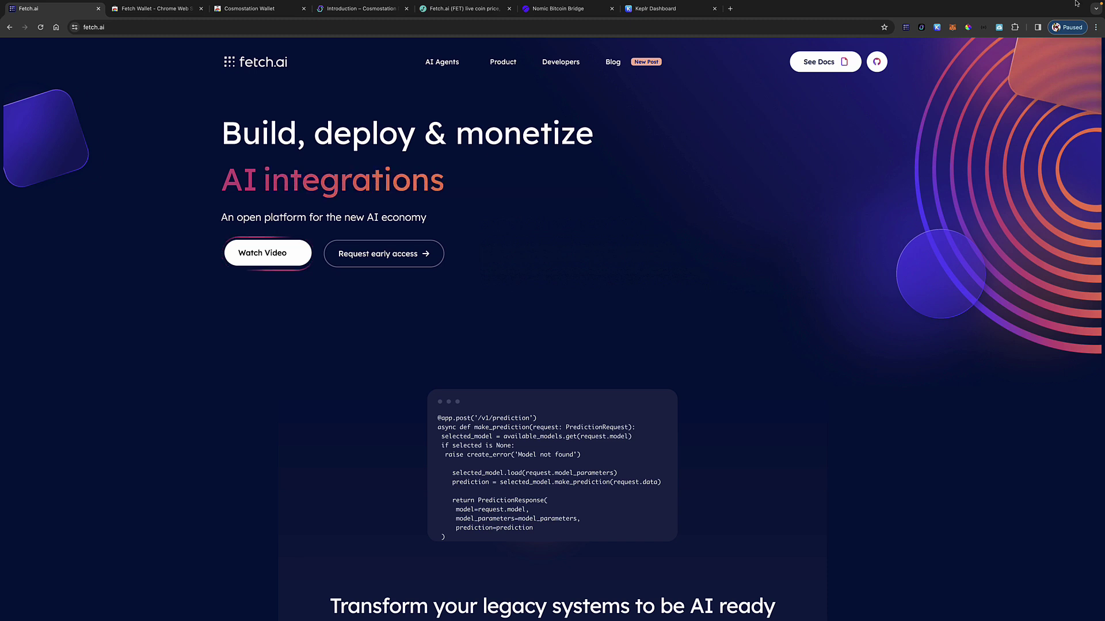
Check the available, staked and rewards FET balances, then switch to the Fetch Wallet store tab.
{"action": "left_click", "coordinate": [906, 28]}
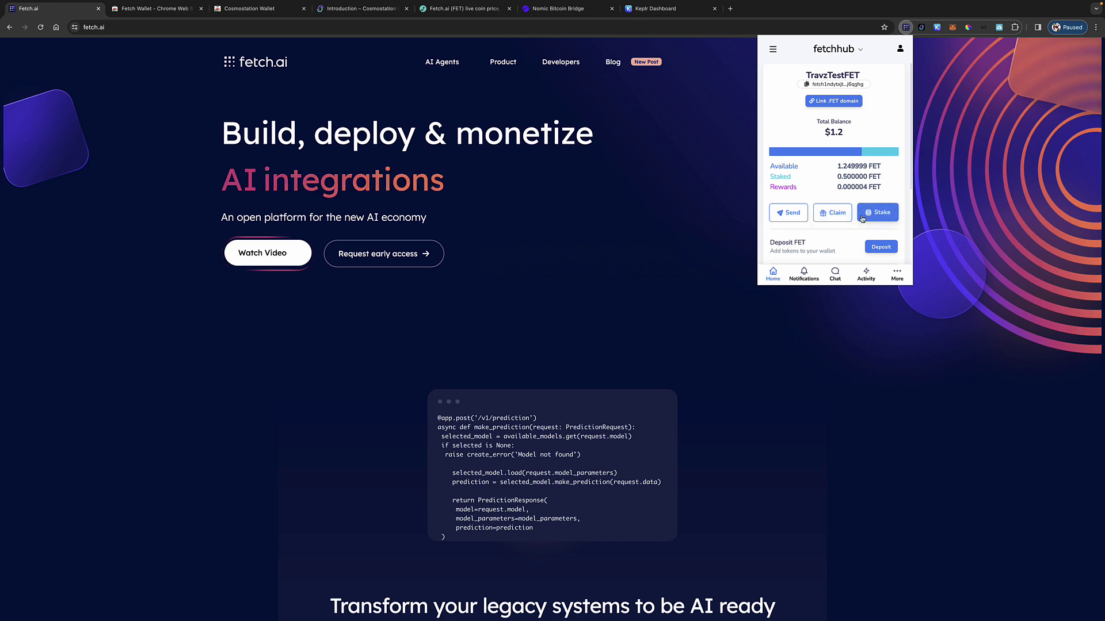
{"action": "key", "text": "Escape"}
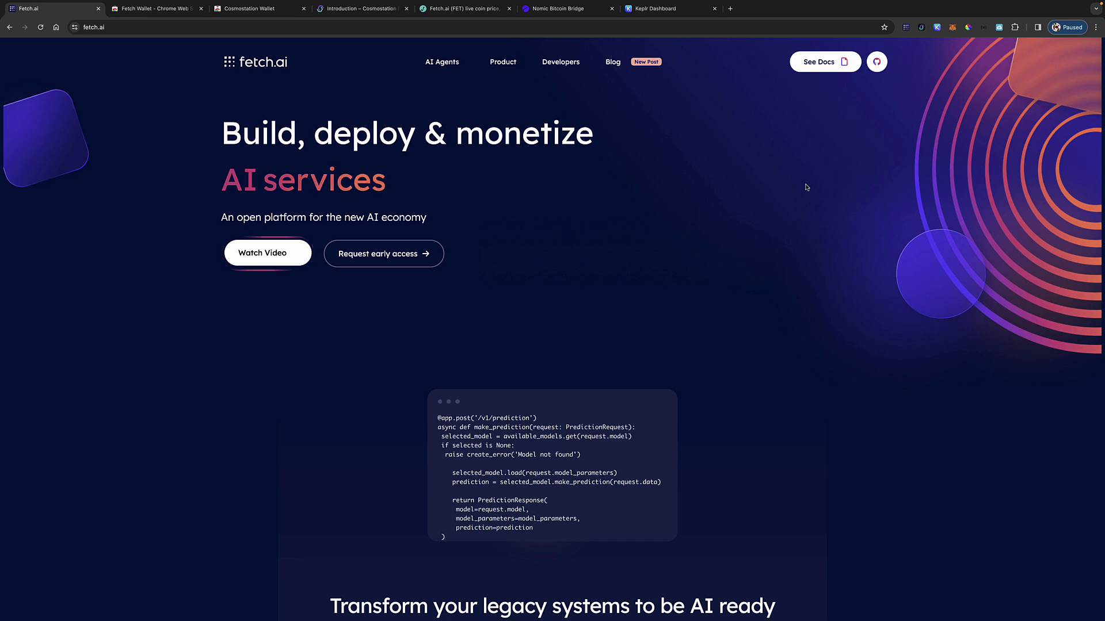
{"action": "left_click", "coordinate": [906, 27]}
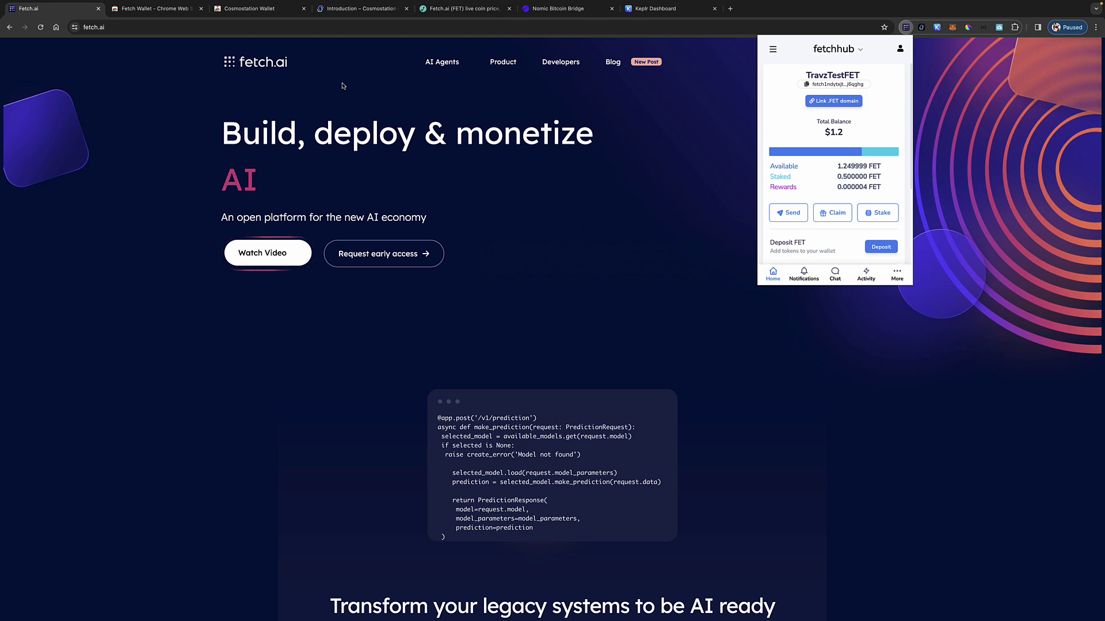
{"action": "left_click", "coordinate": [155, 10]}
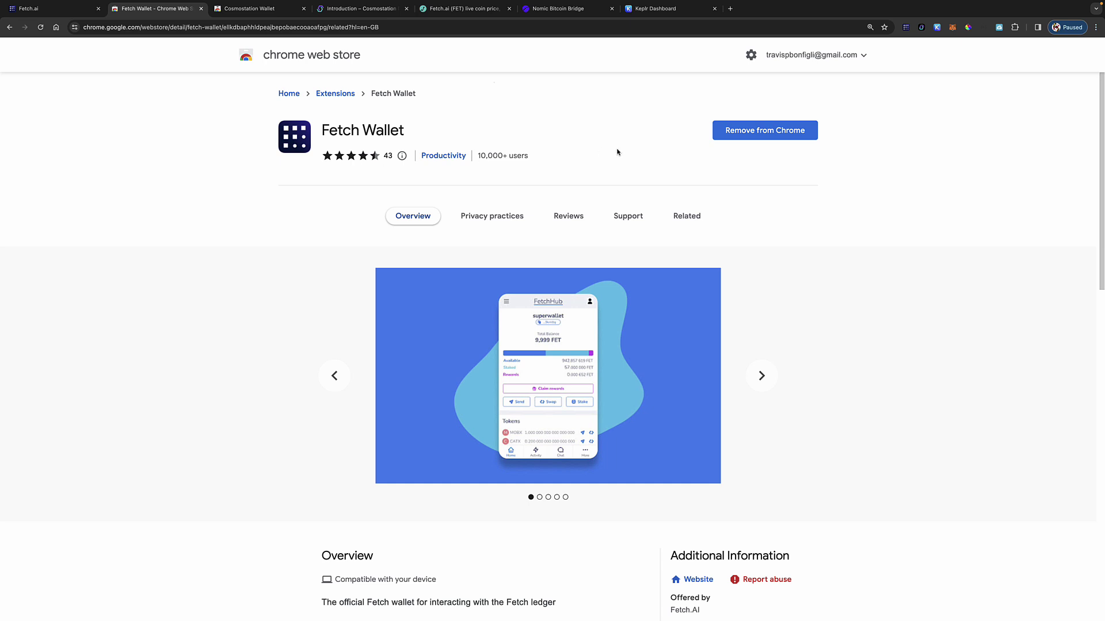
Show the Cosmostation Wallet store page and briefly check the Cosmostation wallet popup.
{"action": "left_click", "coordinate": [247, 10]}
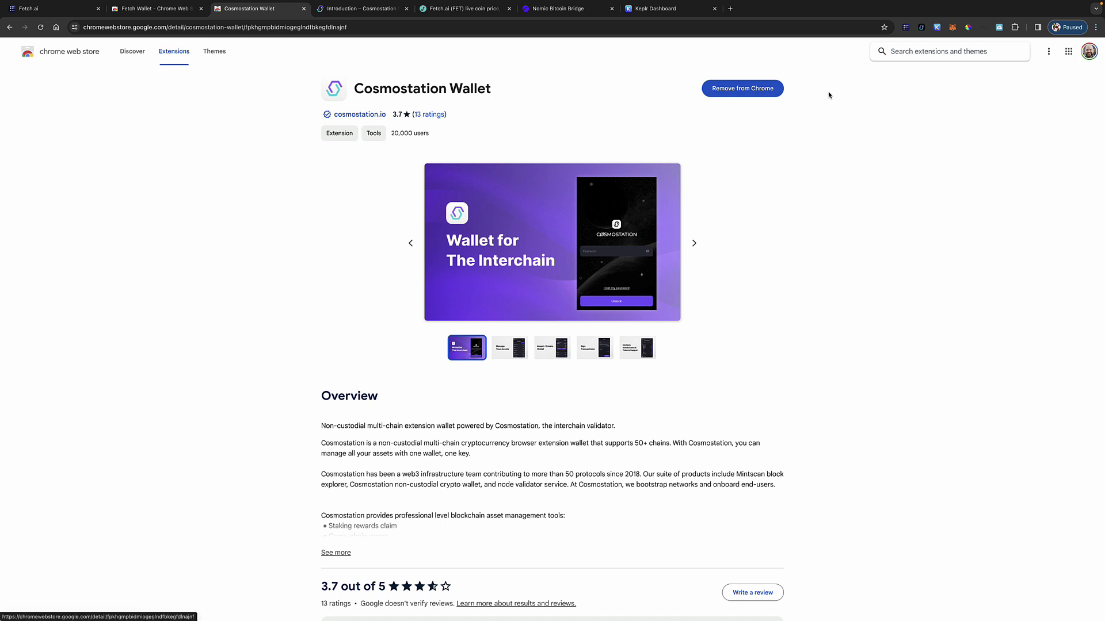
{"action": "left_click", "coordinate": [921, 28]}
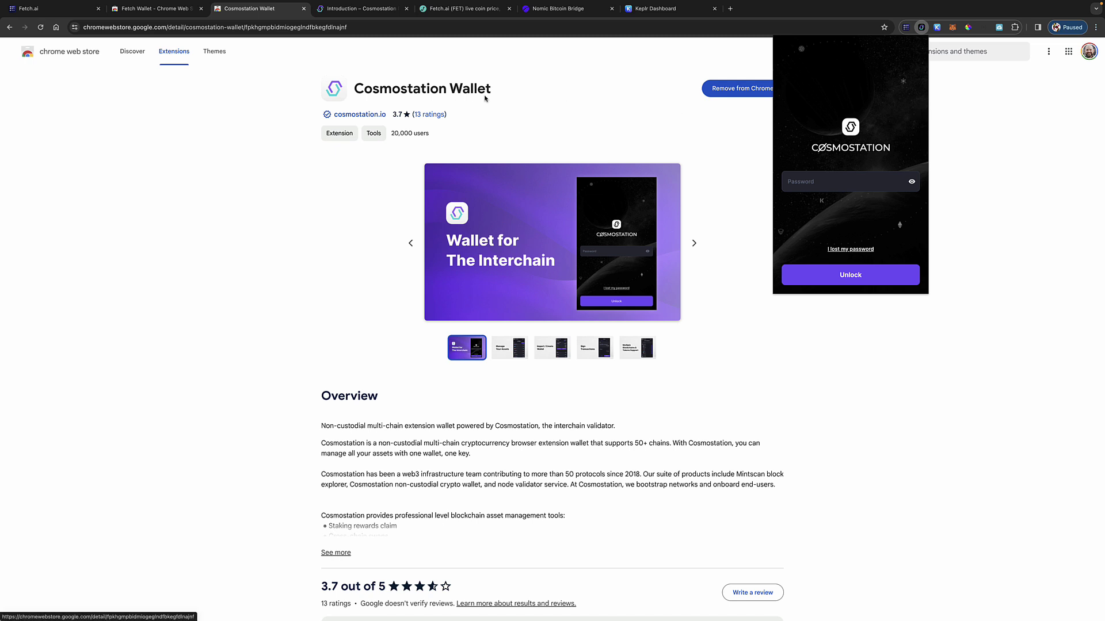
{"action": "left_click", "coordinate": [920, 61]}
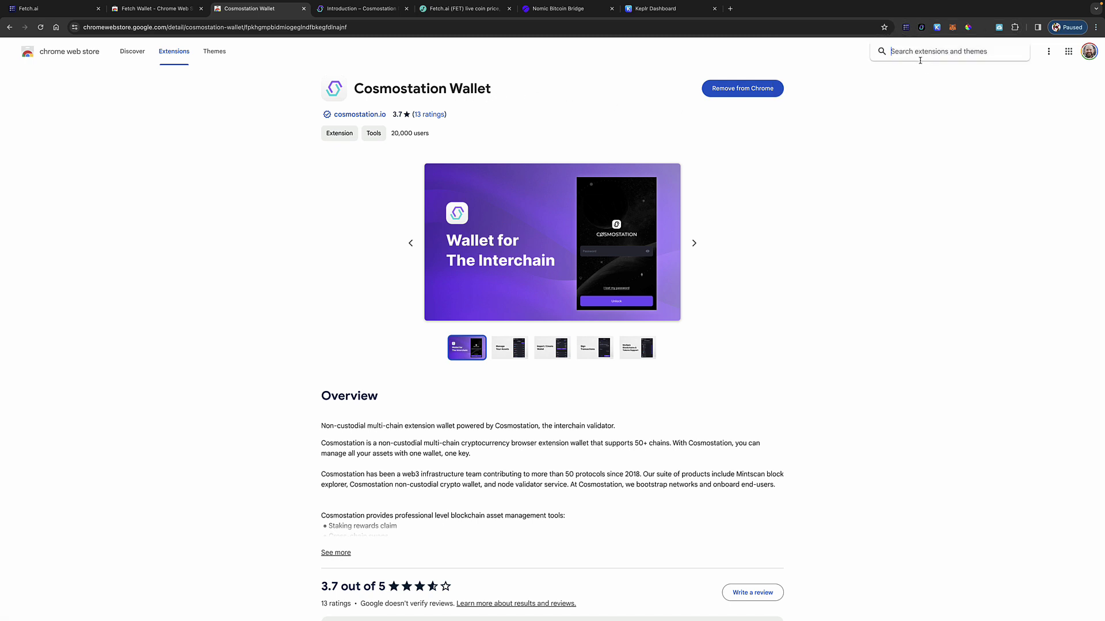
Briefly check the fetchhub wallet popup, then begin switching away from Chrome.
{"action": "left_click", "coordinate": [905, 27]}
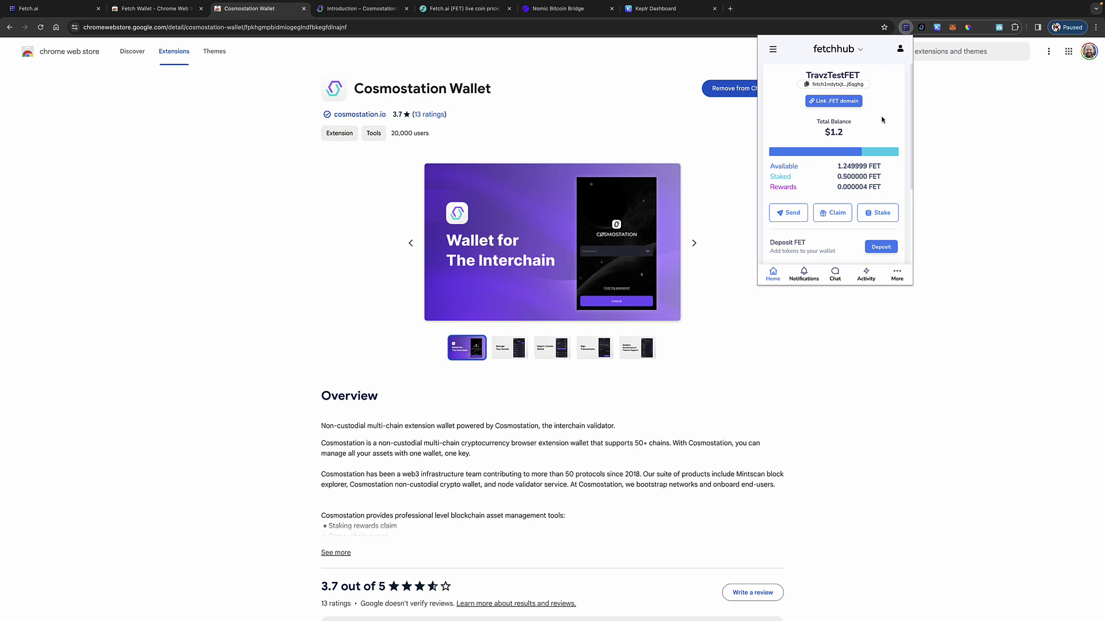
{"action": "left_click", "coordinate": [933, 113]}
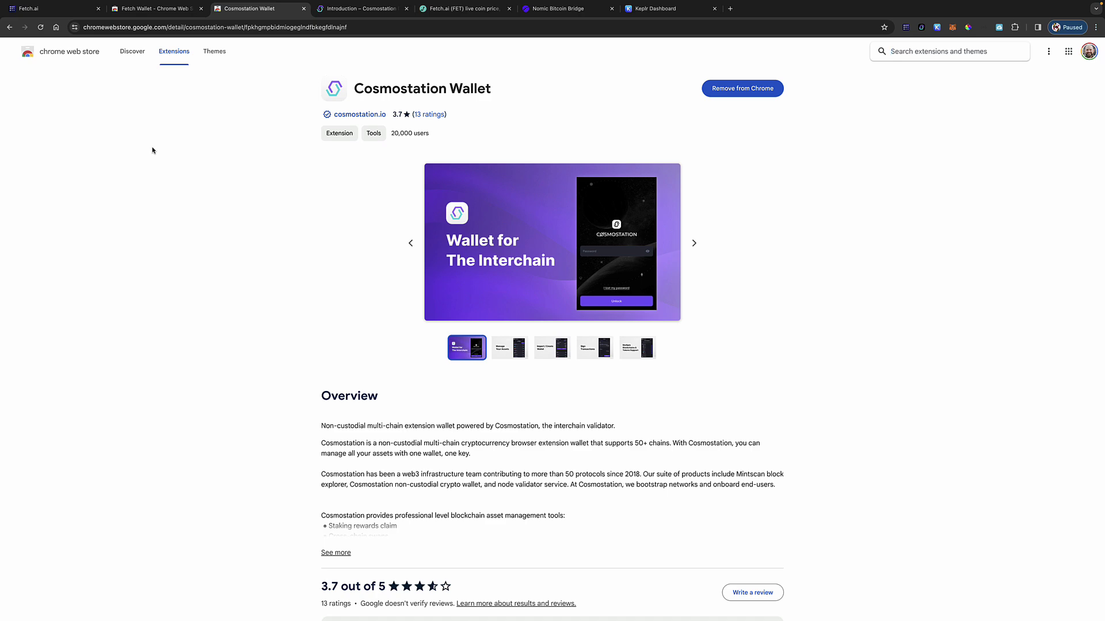
{"action": "scroll", "coordinate": [152, 150], "scroll_direction": "down", "scroll_amount": 1}
{"action": "key", "text": "super+Tab"}
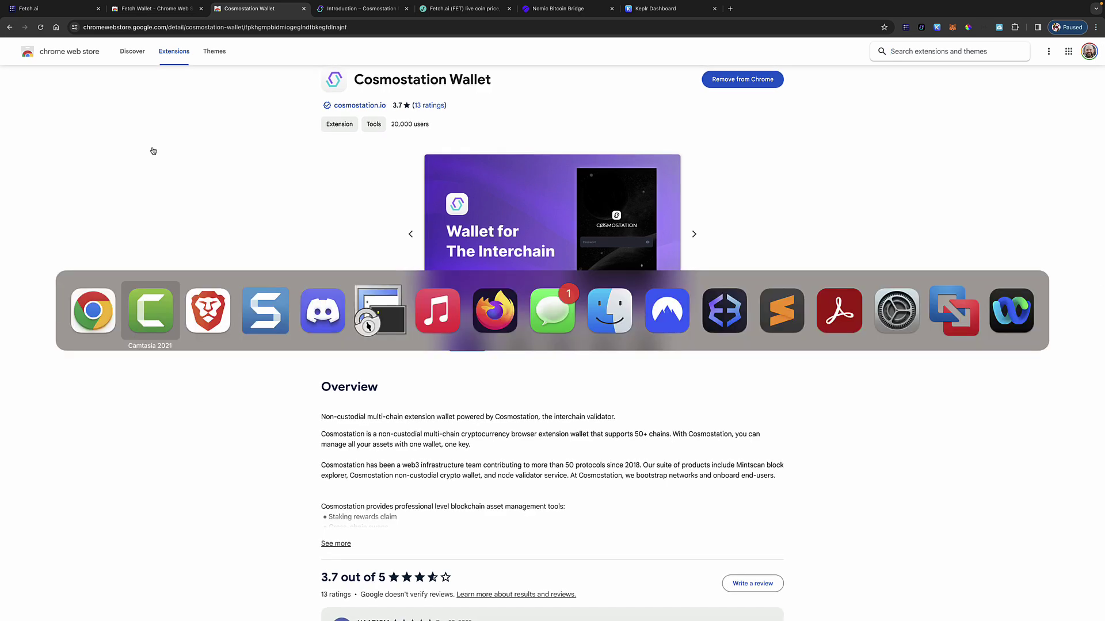
In Snagit, draw an arrow at the FET address, then open the Deposit FET capture.
{"action": "key", "text": "super+Tab"}
{"action": "key", "text": "super+Tab"}
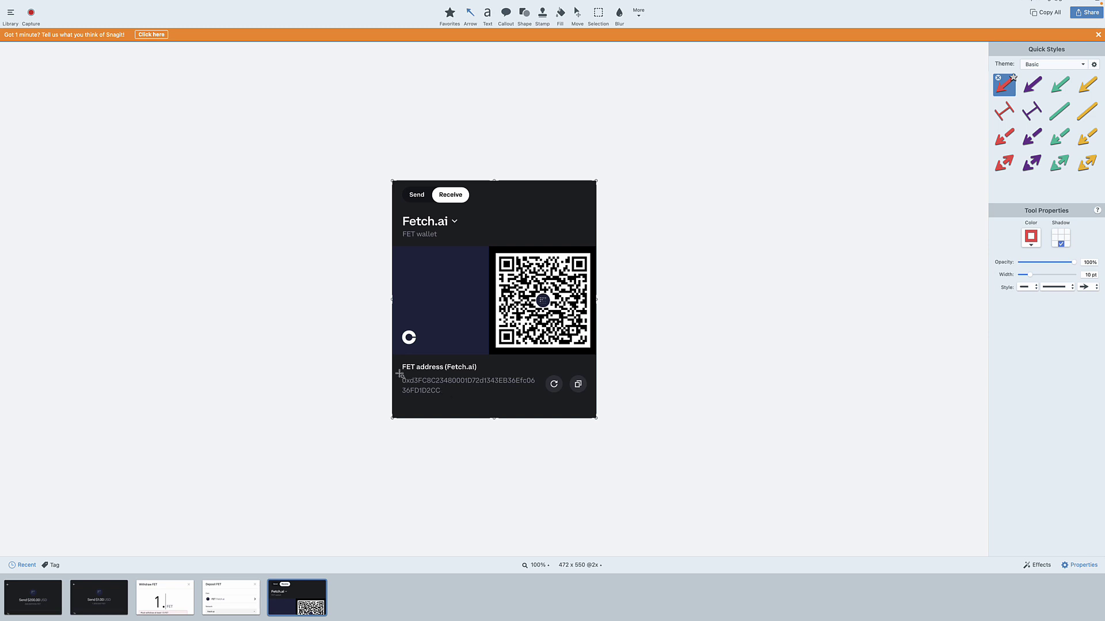
{"action": "mouse_move", "coordinate": [397, 373]}
{"action": "left_mouse_down"}
{"action": "mouse_move", "coordinate": [476, 395]}
{"action": "mouse_move", "coordinate": [397, 374]}
{"action": "mouse_move", "coordinate": [419, 374]}
{"action": "left_mouse_up"}
{"action": "left_click", "coordinate": [575, 17]}
{"action": "left_click", "coordinate": [228, 603]}
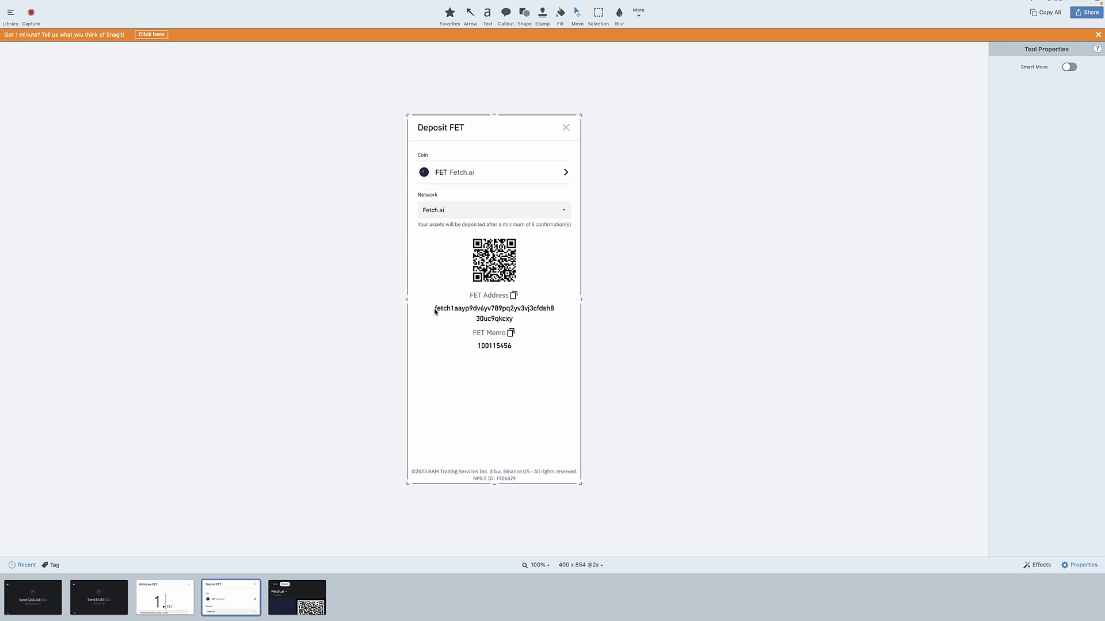
{"action": "left_click_drag", "start_coordinate": [434, 309], "coordinate": [449, 317]}
Review the Send $1.00 and Send $200.00 USD captures, then return to Chrome.
{"action": "left_click", "coordinate": [99, 604]}
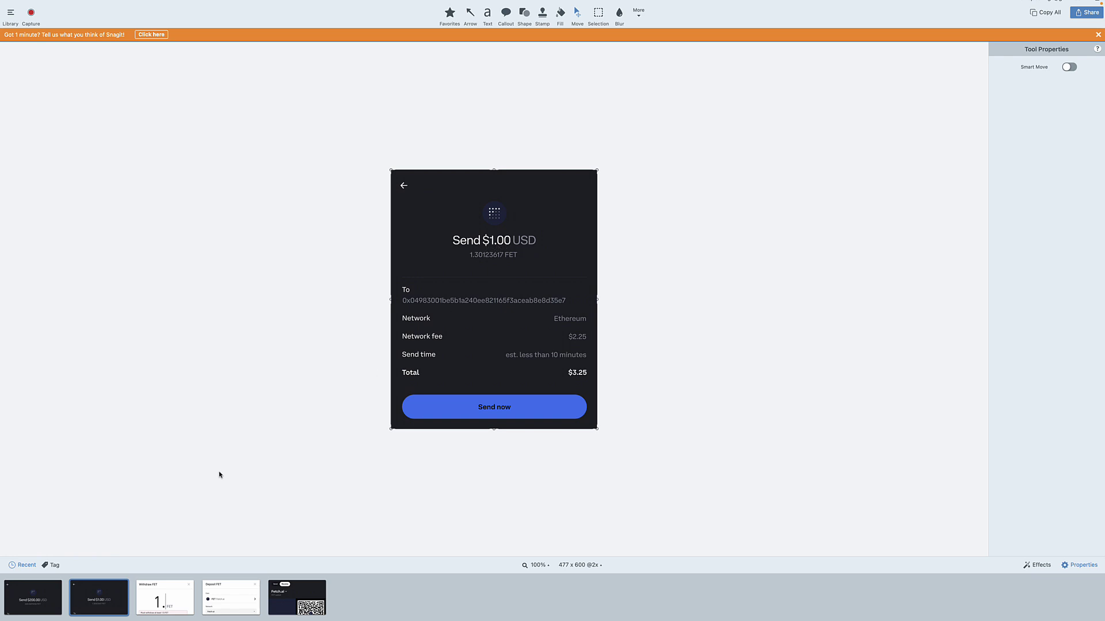
{"action": "left_click", "coordinate": [42, 602]}
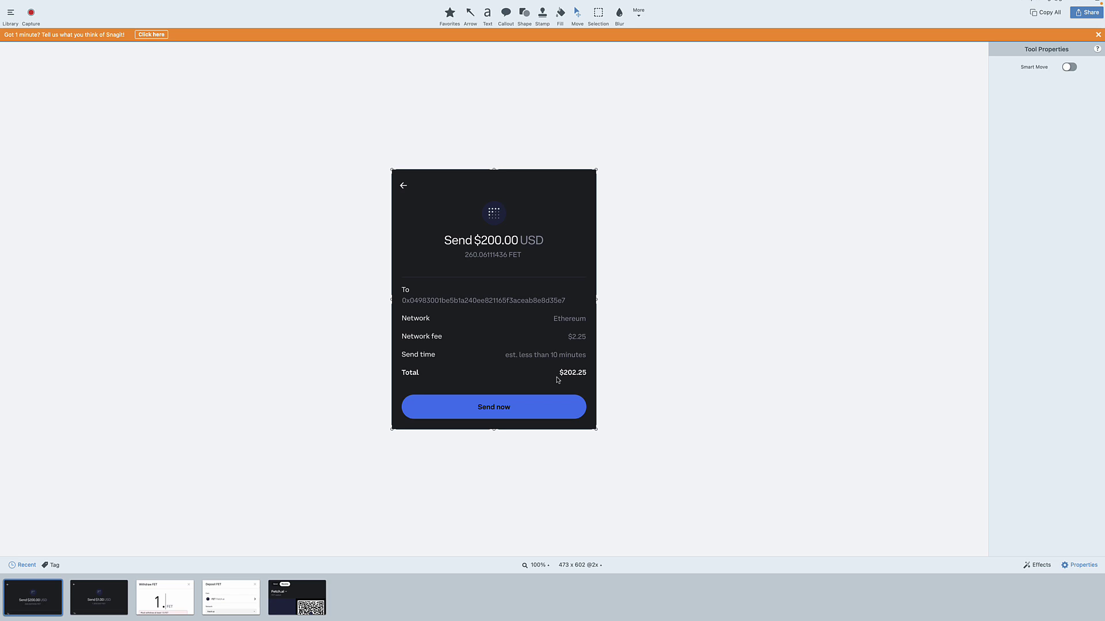
{"action": "key", "text": "super+Tab"}
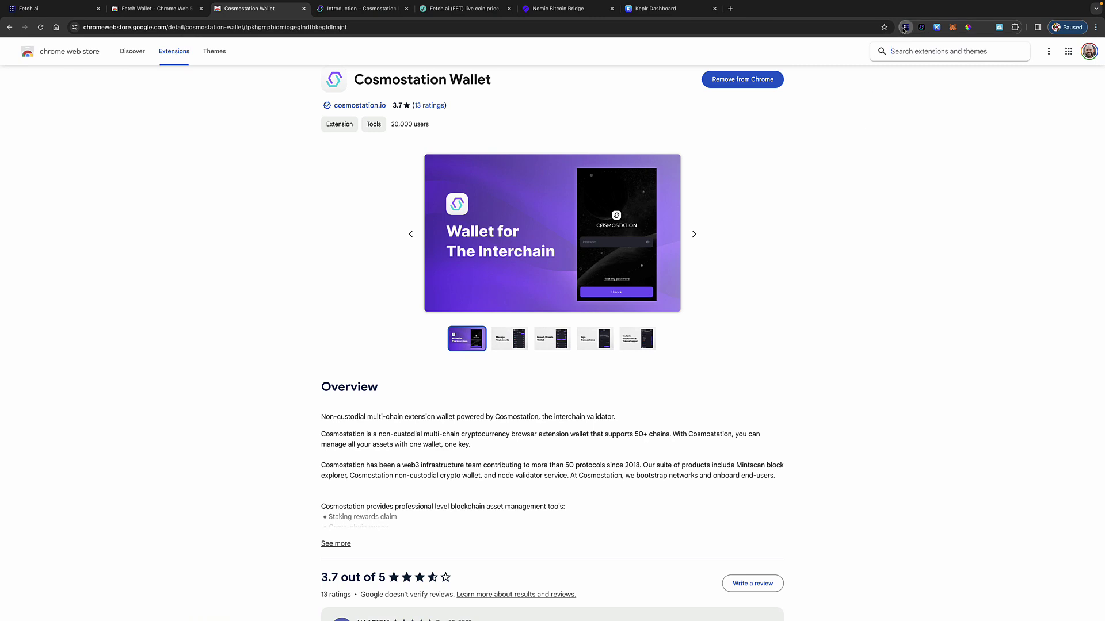
Bring up the fetchhub wallet popup and go to the staking validator list.
{"action": "left_click", "coordinate": [905, 28]}
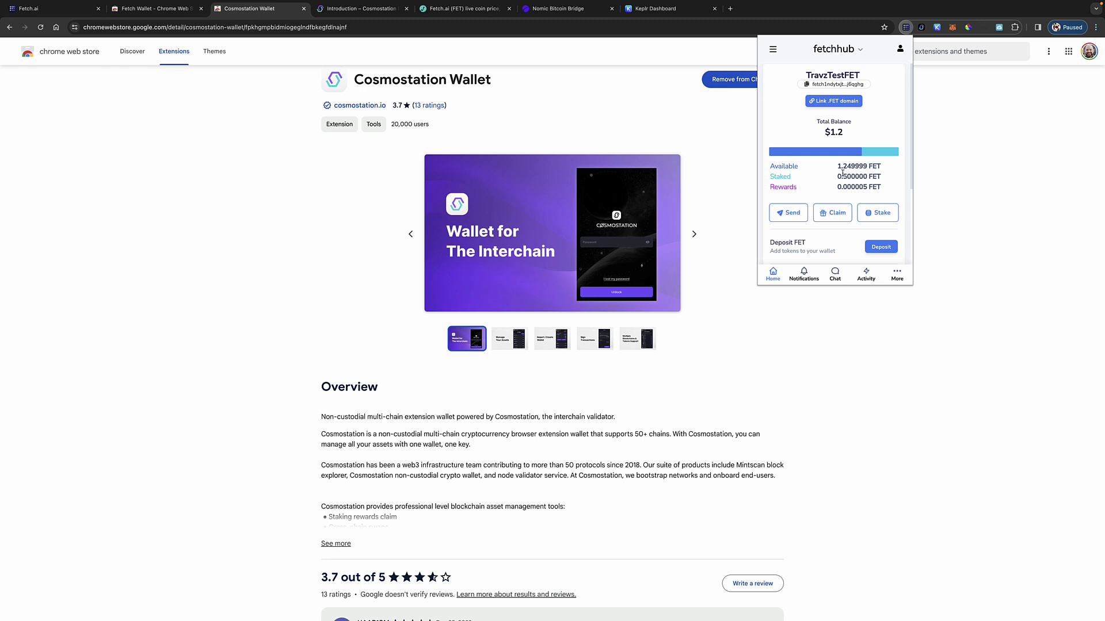
{"action": "left_click", "coordinate": [245, 141]}
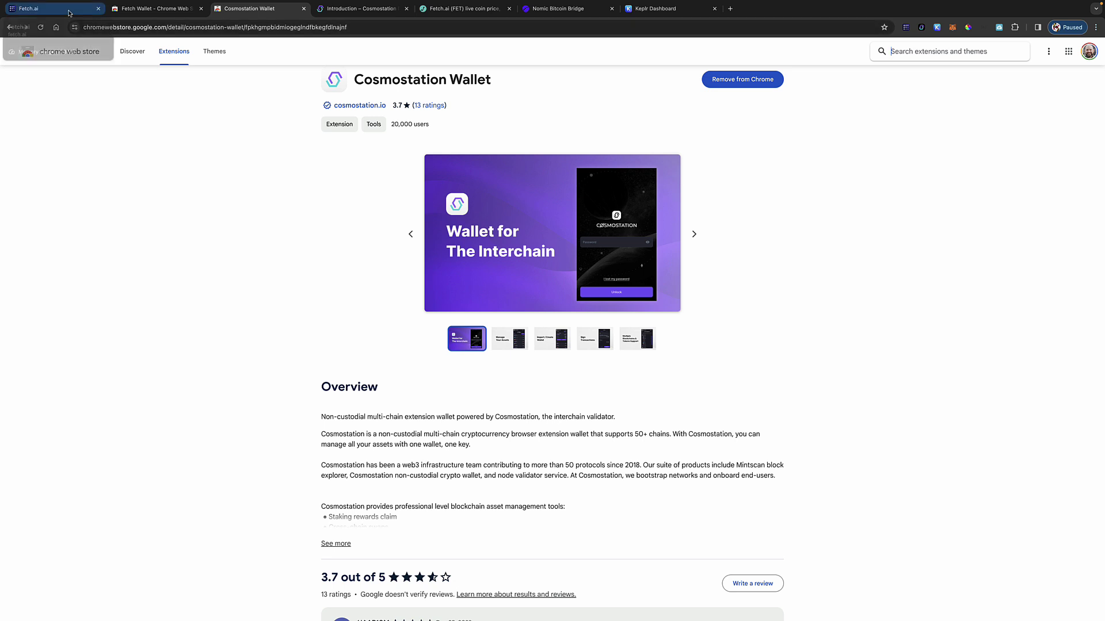
{"action": "left_click", "coordinate": [905, 28]}
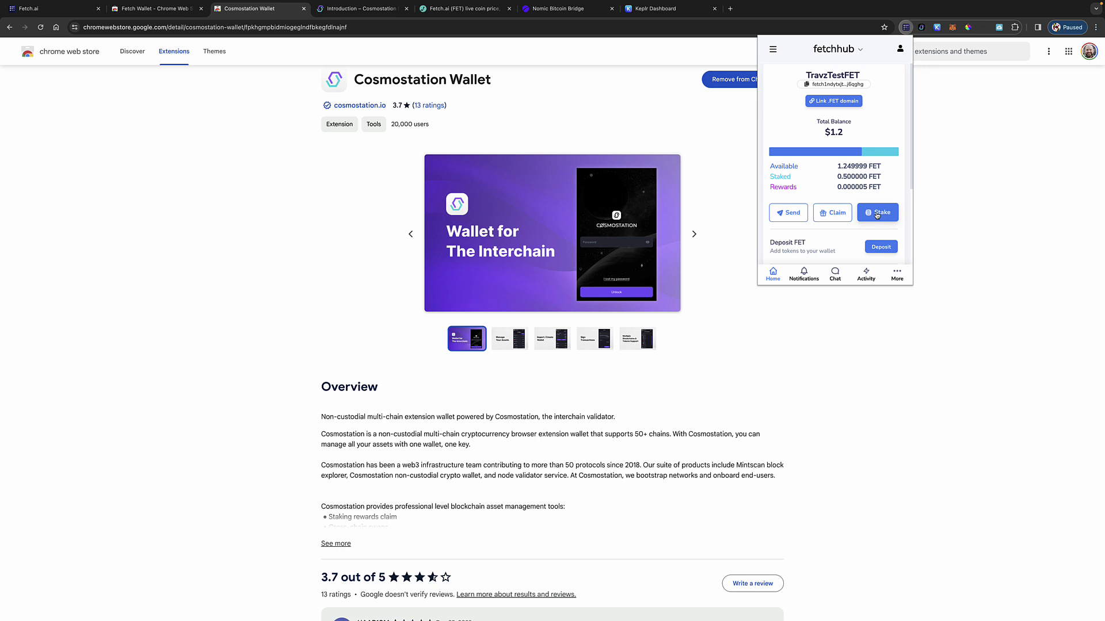
{"action": "left_click", "coordinate": [871, 214]}
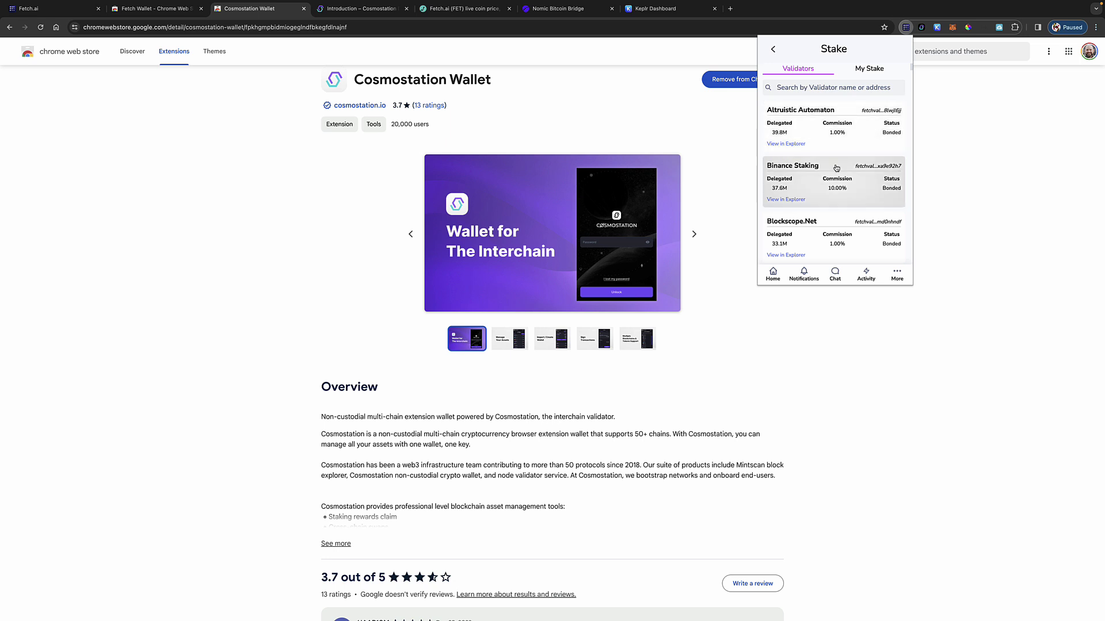
Open the Allnodes validator's stake page (0% commission, 9.77% APR) and reach its amount field.
{"action": "scroll", "coordinate": [835, 156], "scroll_direction": "down", "scroll_amount": 2}
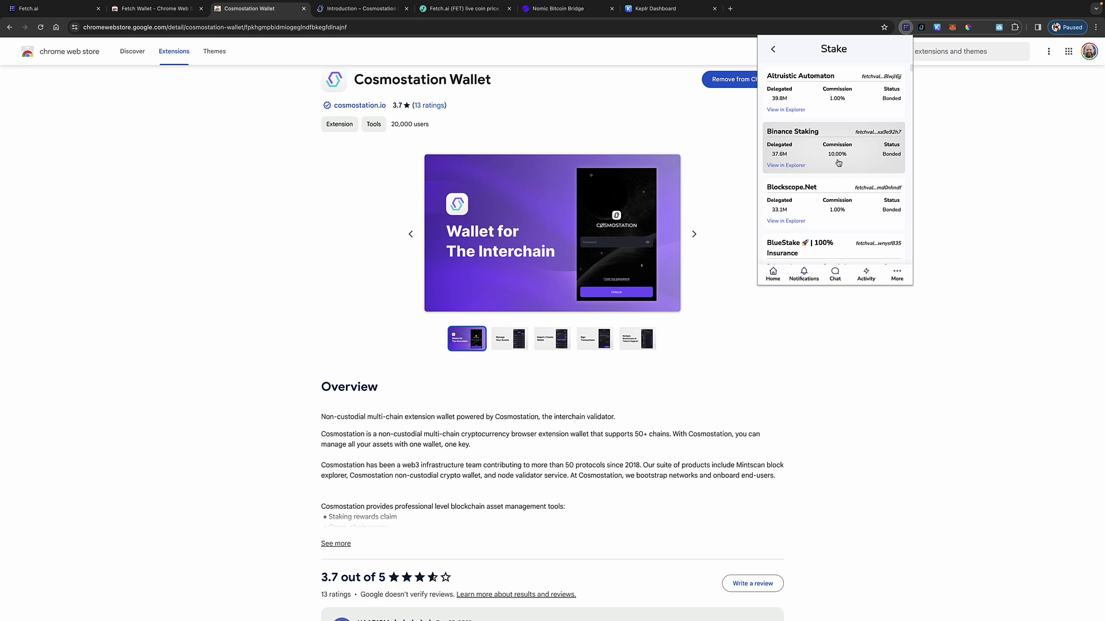
{"action": "scroll", "coordinate": [838, 163], "scroll_direction": "down", "scroll_amount": 5}
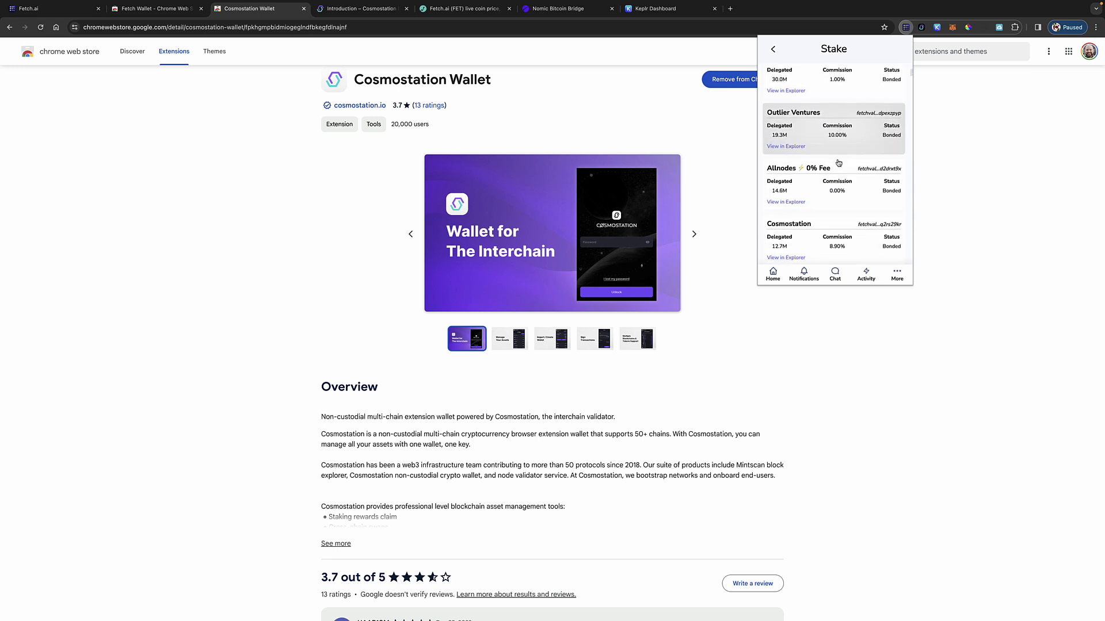
{"action": "scroll", "coordinate": [838, 163], "scroll_direction": "down", "scroll_amount": 1}
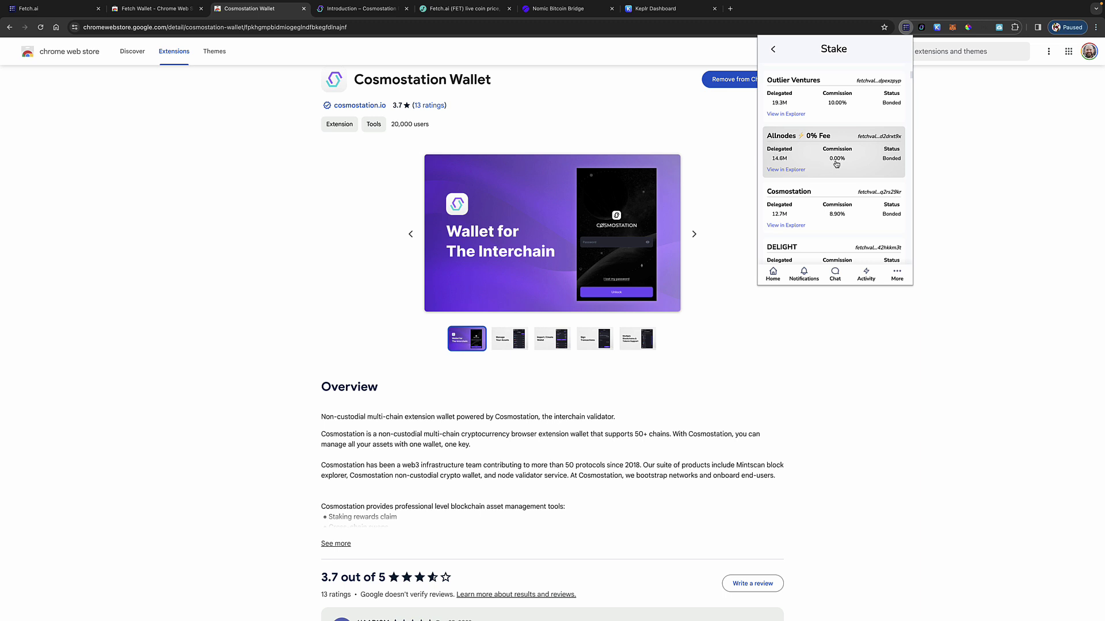
{"action": "left_click", "coordinate": [836, 164]}
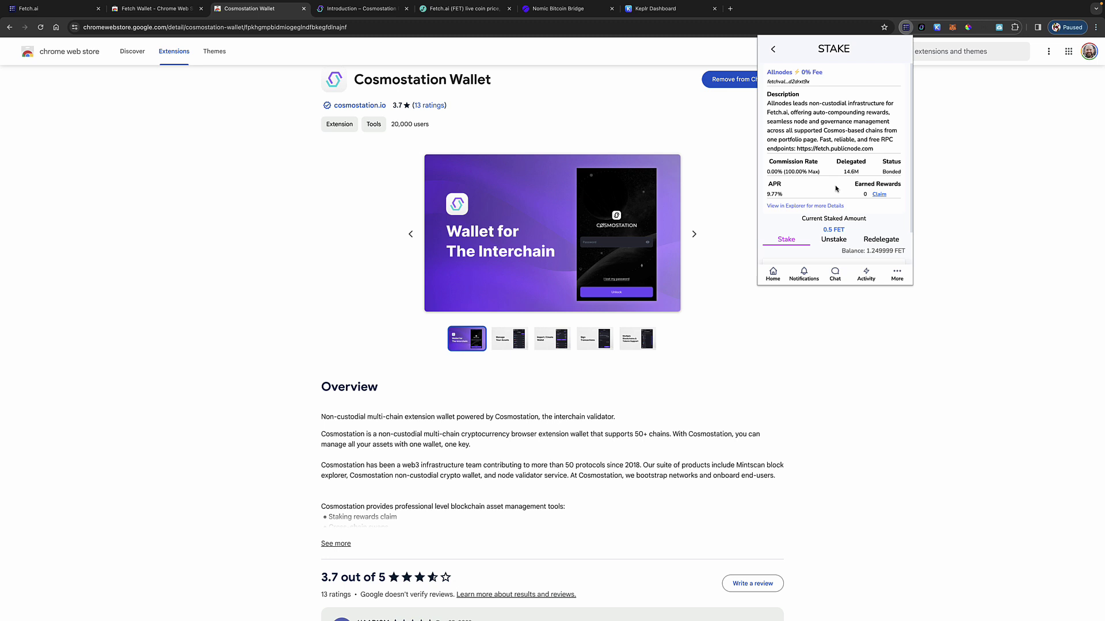
{"action": "scroll", "coordinate": [843, 185], "scroll_direction": "down", "scroll_amount": 1}
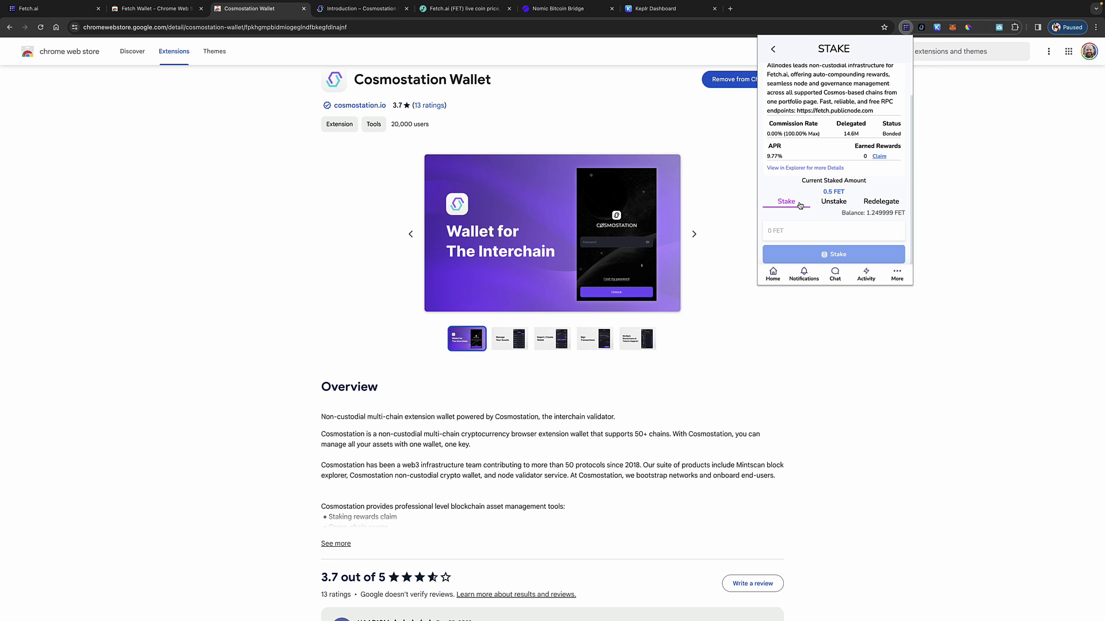
Stake 1 FET with Allnodes and approve the Delegate transaction at the Average fee.
{"action": "left_click", "coordinate": [798, 234]}
{"action": "type", "text": "1"}
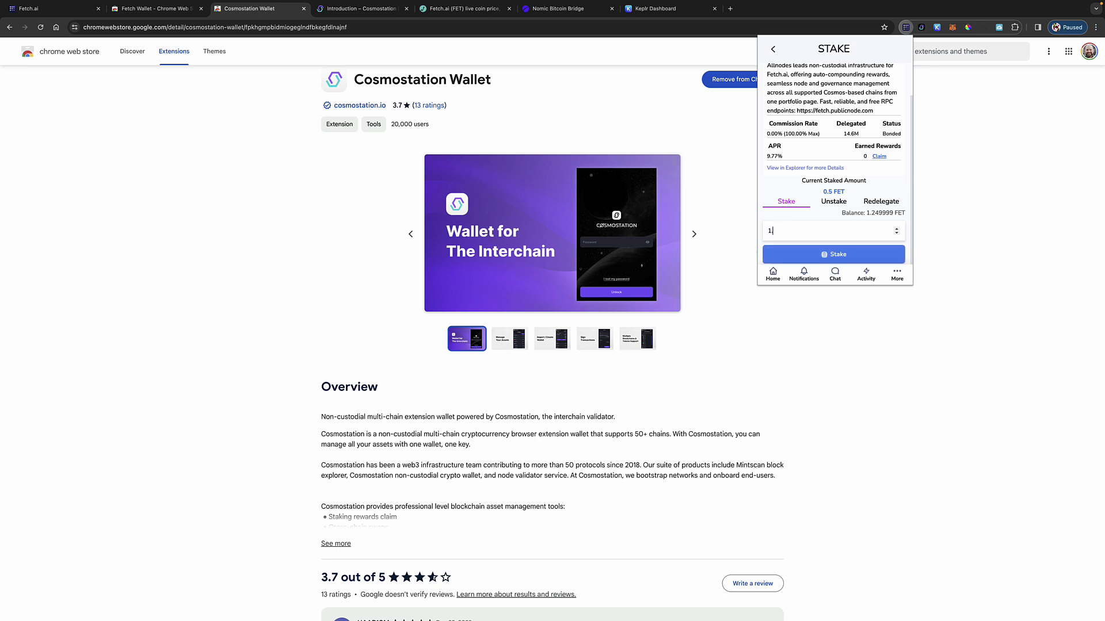
{"action": "left_click", "coordinate": [830, 259]}
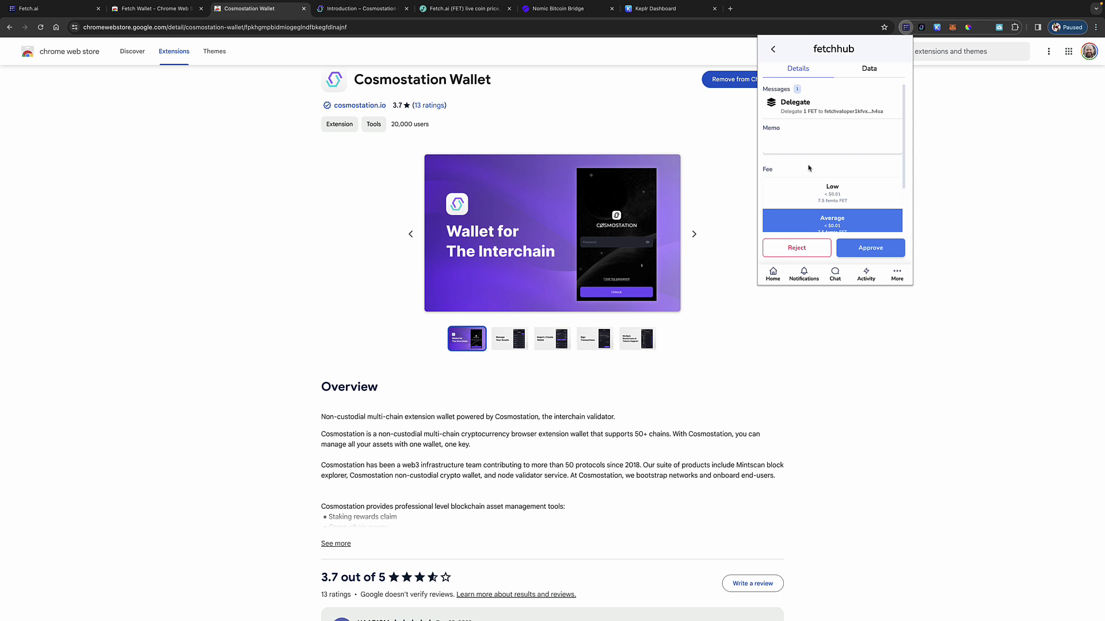
{"action": "scroll", "coordinate": [808, 167], "scroll_direction": "down", "scroll_amount": 2}
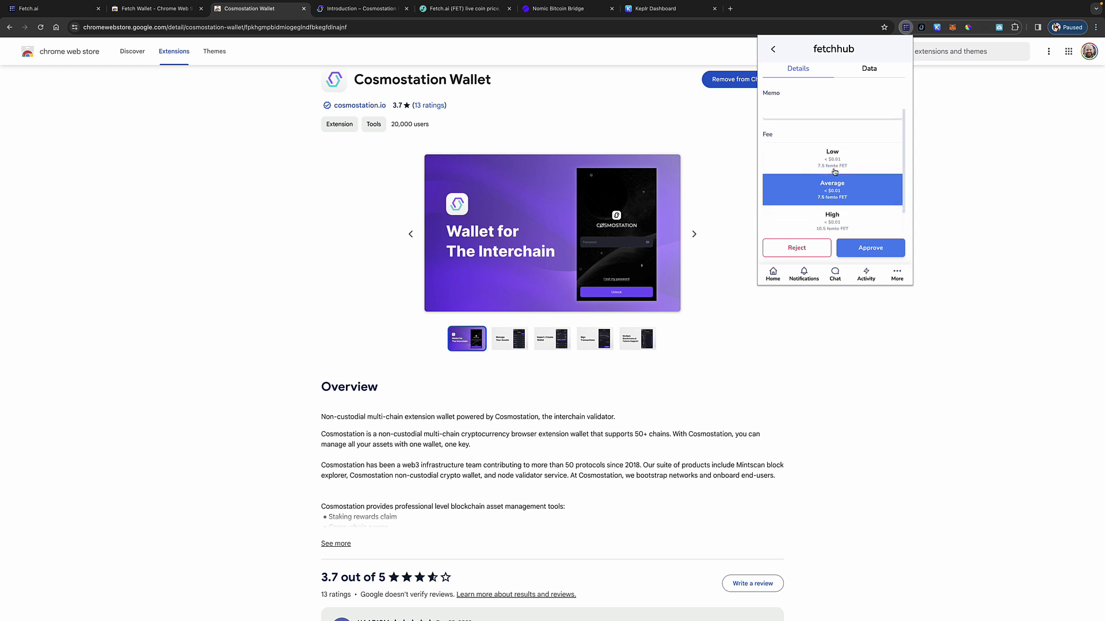
{"action": "left_click", "coordinate": [861, 248]}
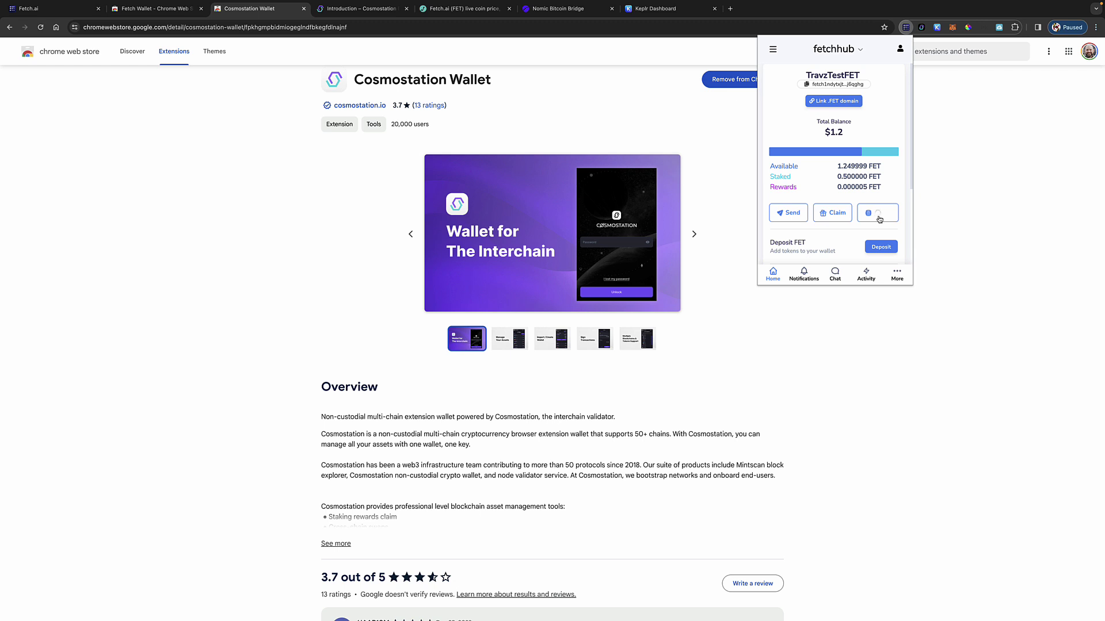
Skim the Cosmostation docs' Wallet and Dashboard sections, then return to the Fetch Wallet store tab.
{"action": "left_click", "coordinate": [362, 8]}
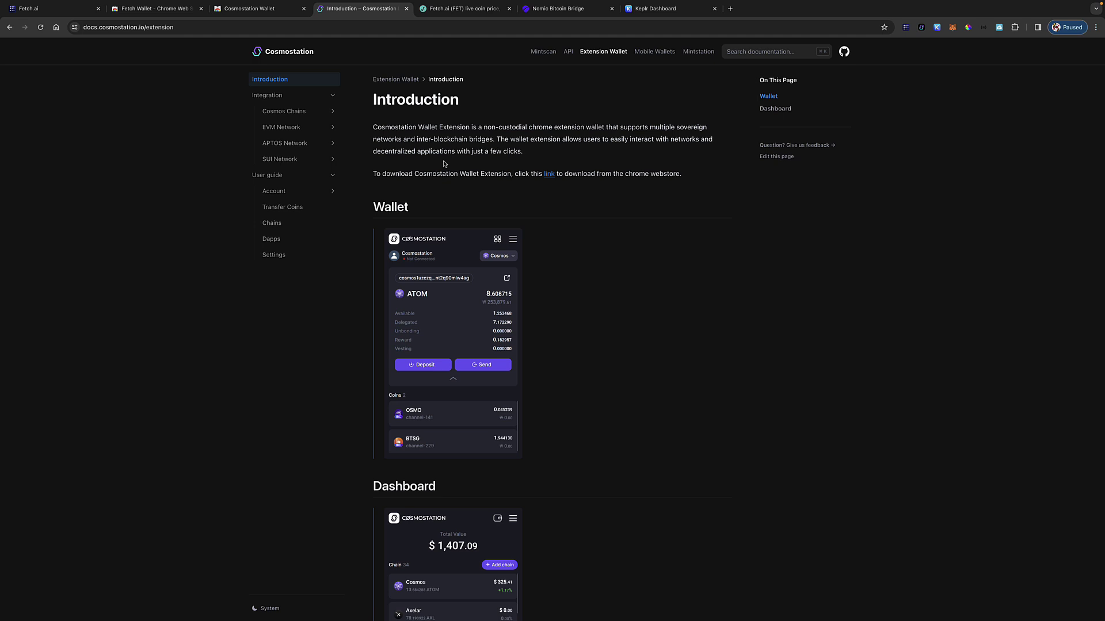
{"action": "scroll", "coordinate": [443, 164], "scroll_direction": "down", "scroll_amount": 5}
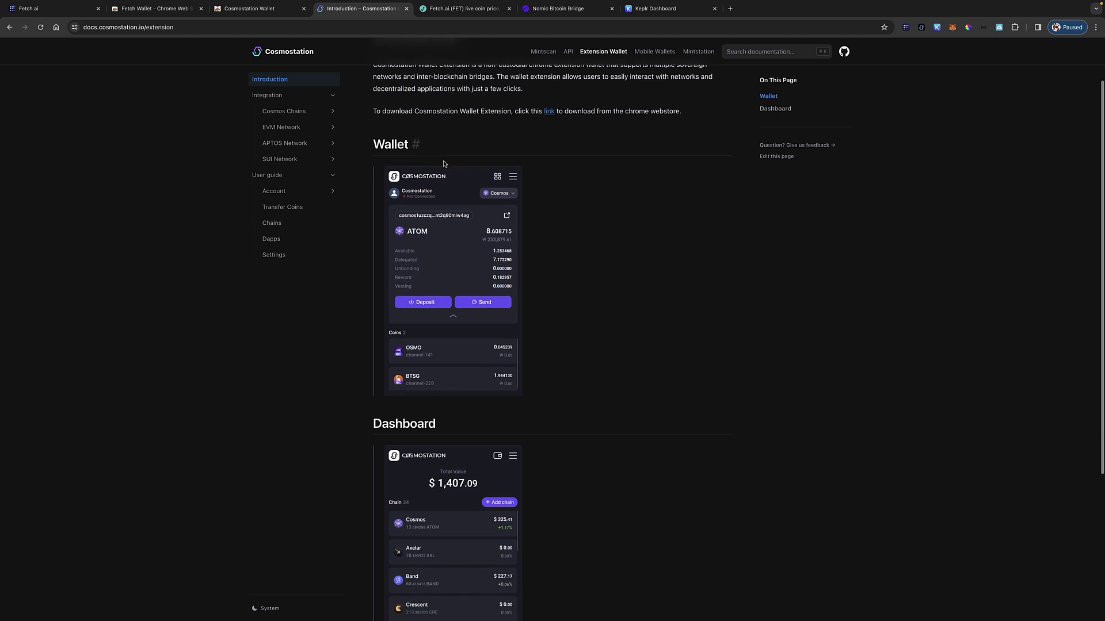
{"action": "scroll", "coordinate": [444, 164], "scroll_direction": "down", "scroll_amount": 1}
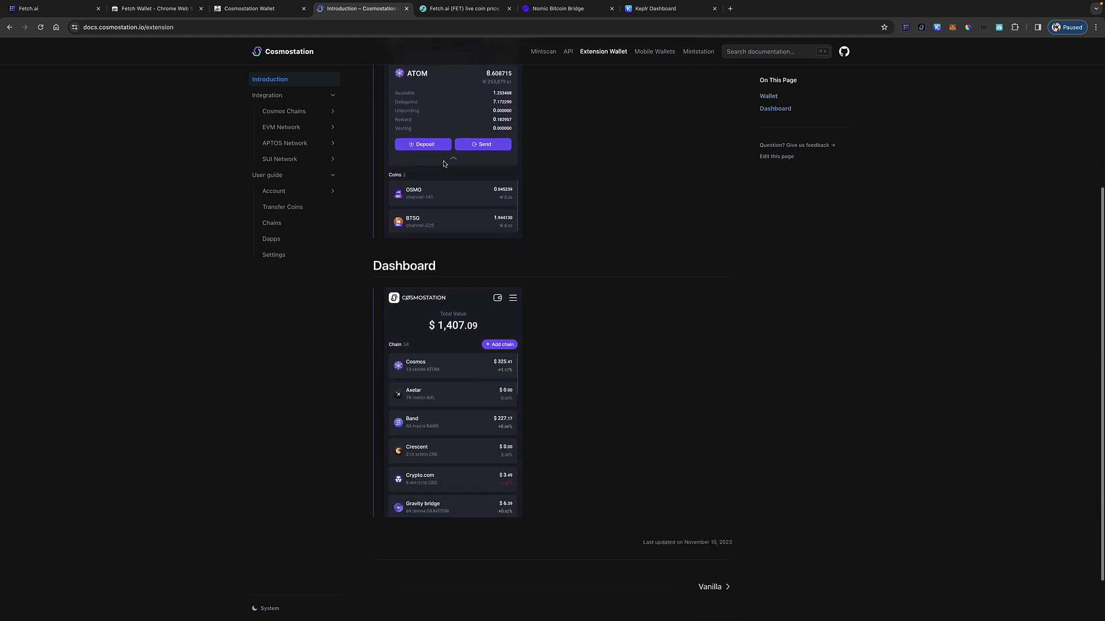
{"action": "scroll", "coordinate": [443, 164], "scroll_direction": "up", "scroll_amount": 5}
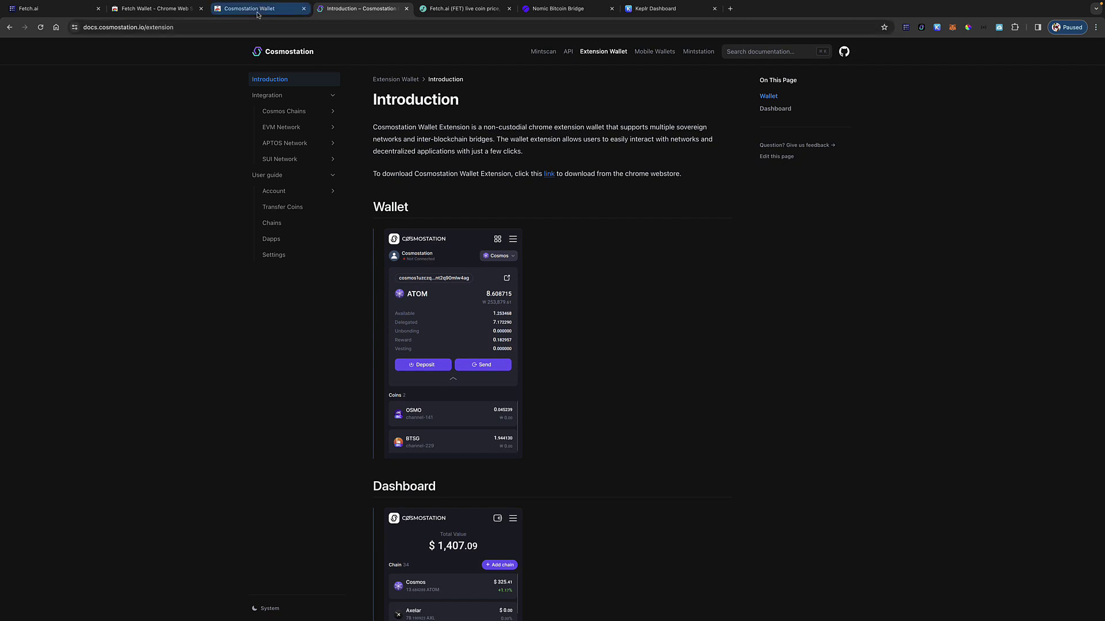
{"action": "left_click", "coordinate": [147, 14]}
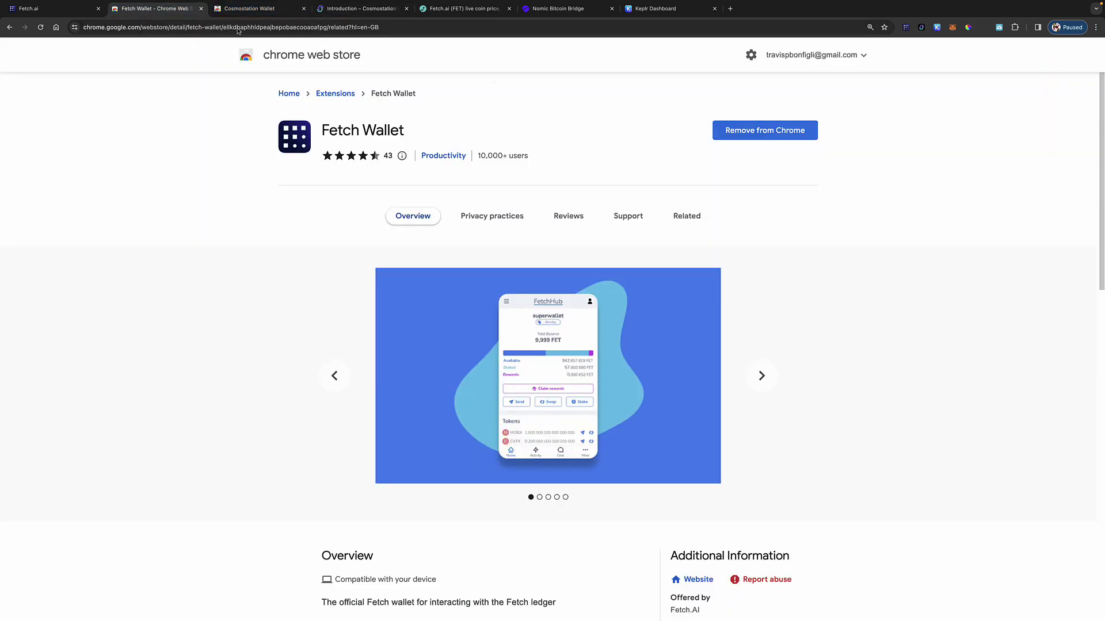
Confirm in the wallet that 1.500000 FET is now staked.
{"action": "left_click", "coordinate": [906, 27]}
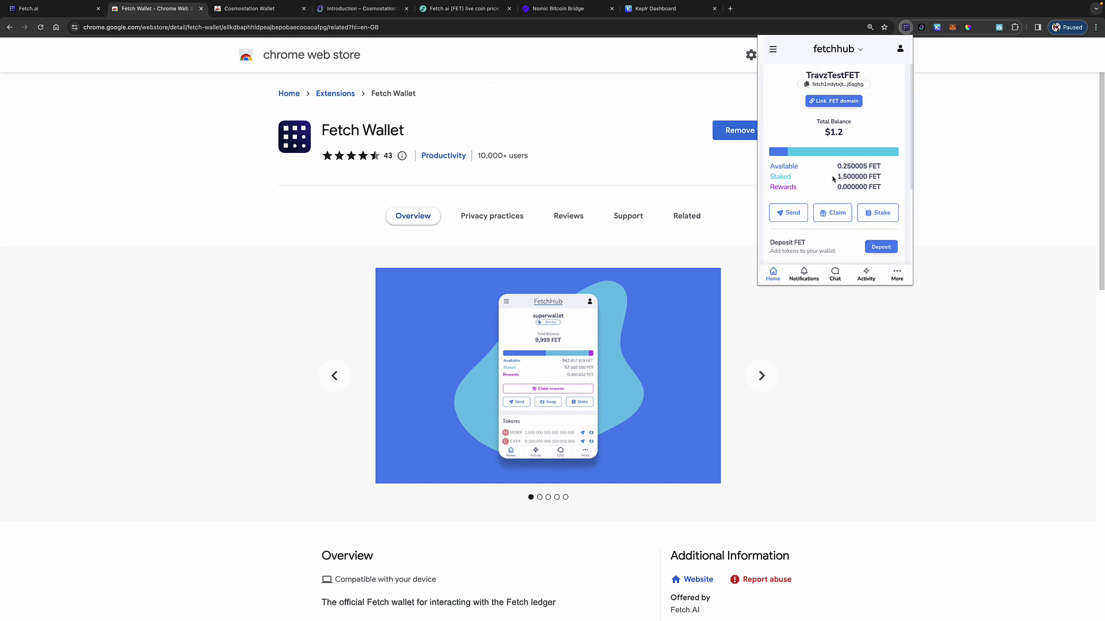
{"action": "left_click_drag", "start_coordinate": [837, 177], "coordinate": [879, 176]}
{"action": "scroll", "coordinate": [863, 176], "scroll_direction": "down", "scroll_amount": 1}
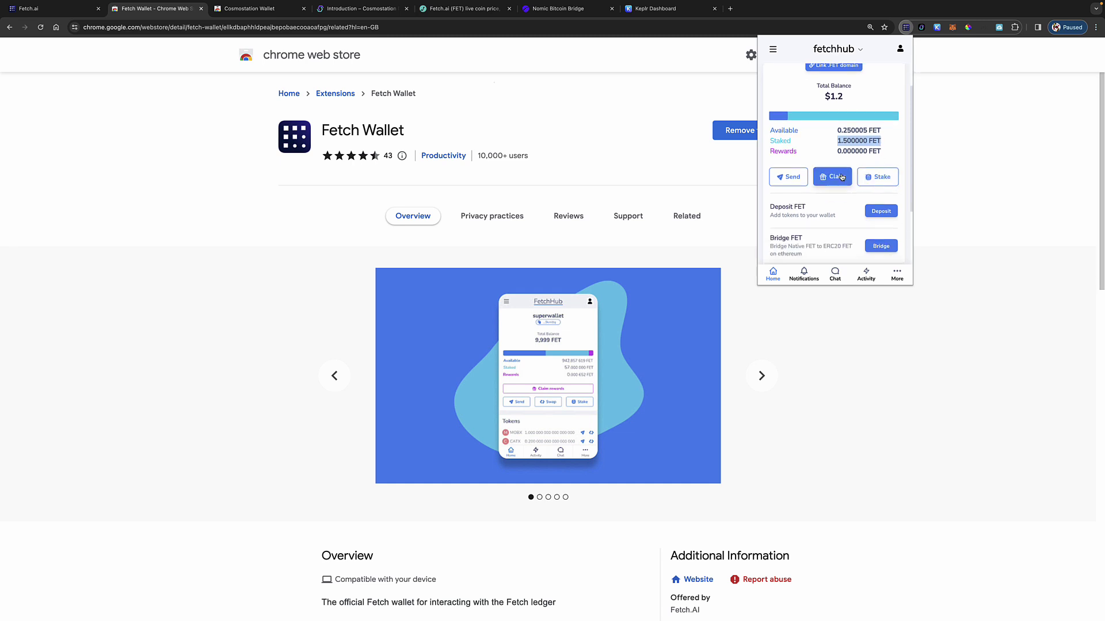
Start a staking reward claim, reject it, and confirm rewards read 0.000000 FET.
{"action": "left_click", "coordinate": [837, 176]}
{"action": "scroll", "coordinate": [834, 173], "scroll_direction": "down", "scroll_amount": 2}
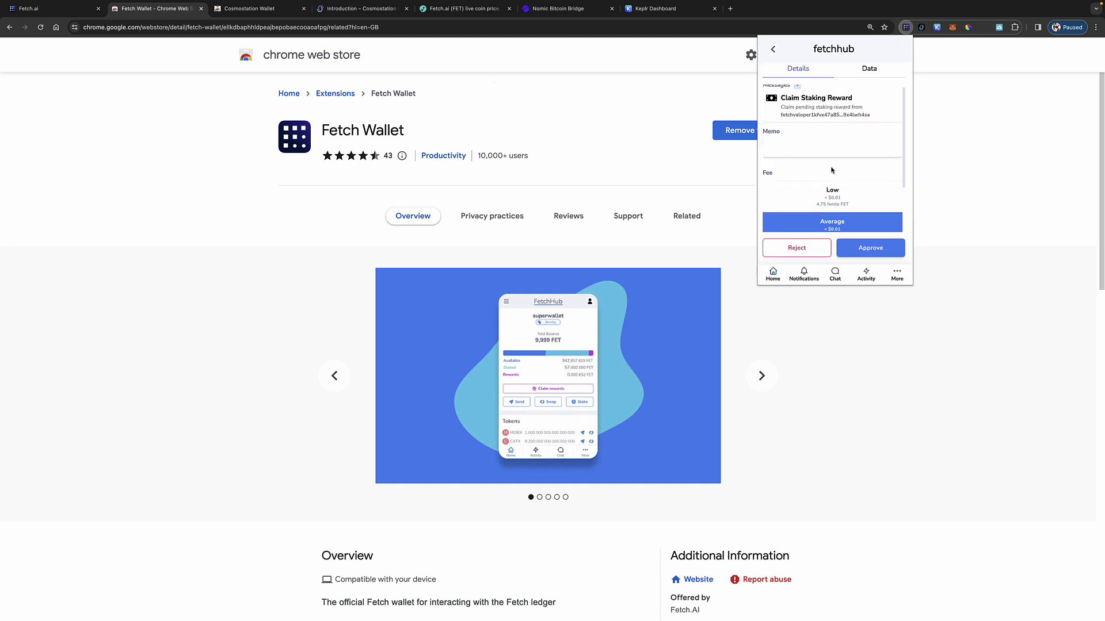
{"action": "scroll", "coordinate": [832, 171], "scroll_direction": "up", "scroll_amount": 2}
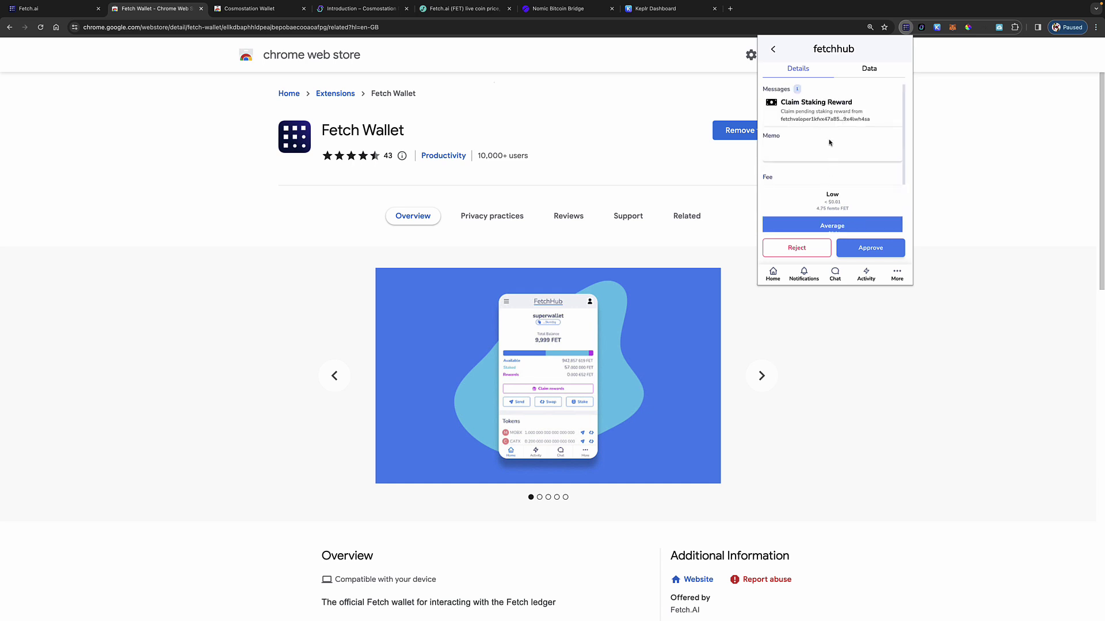
{"action": "left_click", "coordinate": [797, 247]}
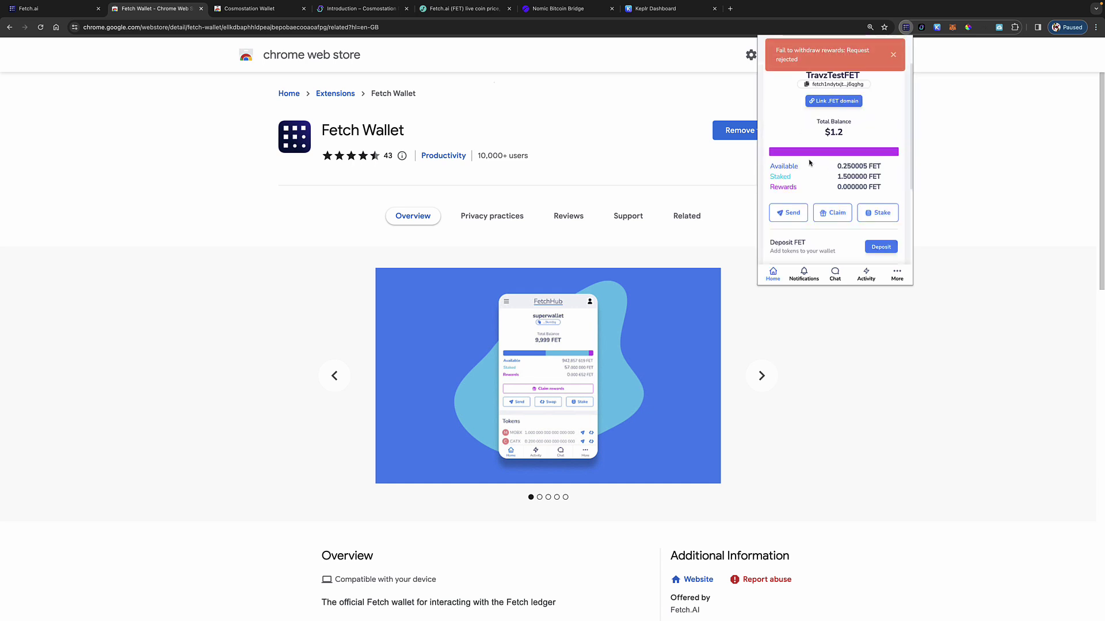
{"action": "left_click_drag", "start_coordinate": [769, 187], "coordinate": [889, 189]}
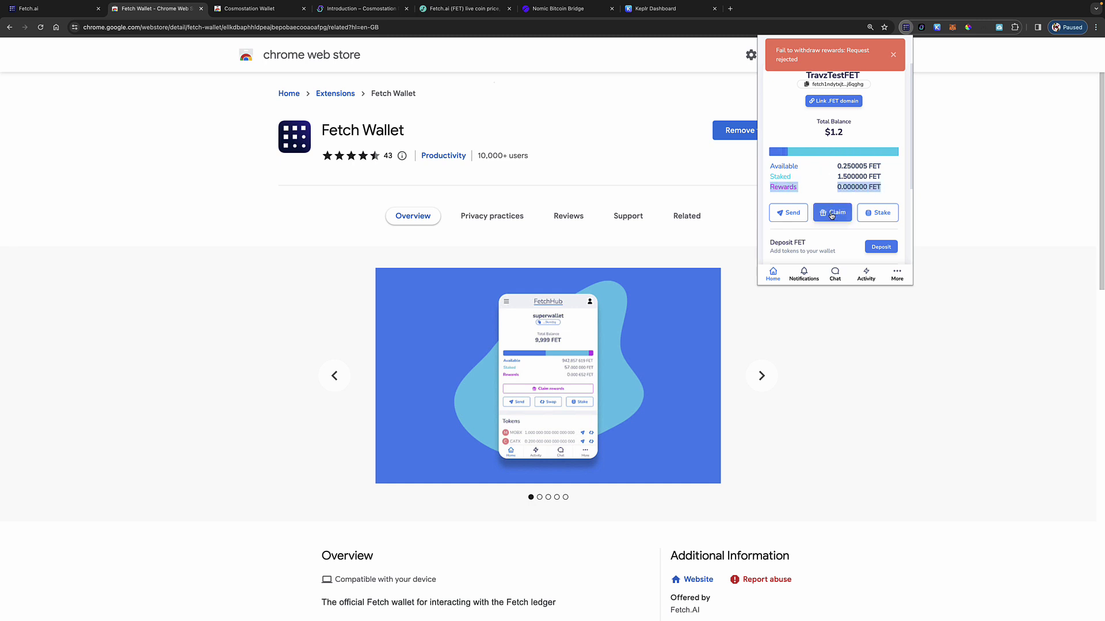
Copy the Fetch Wallet account address, then switch to the Fetch.ai homepage tab.
{"action": "left_click", "coordinate": [858, 199]}
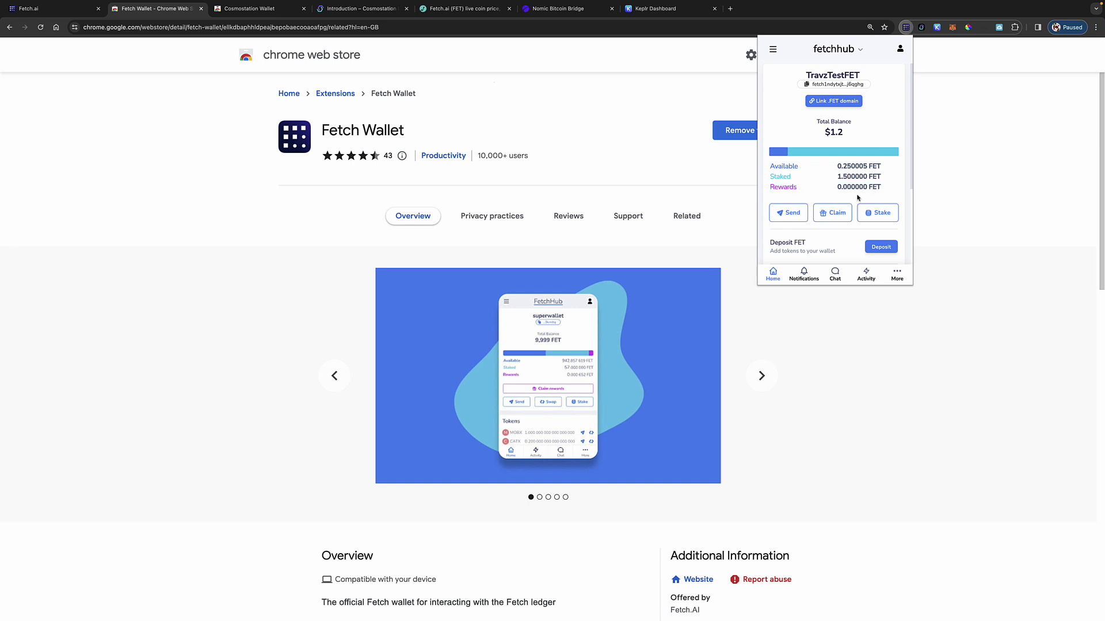
{"action": "left_click", "coordinate": [828, 85]}
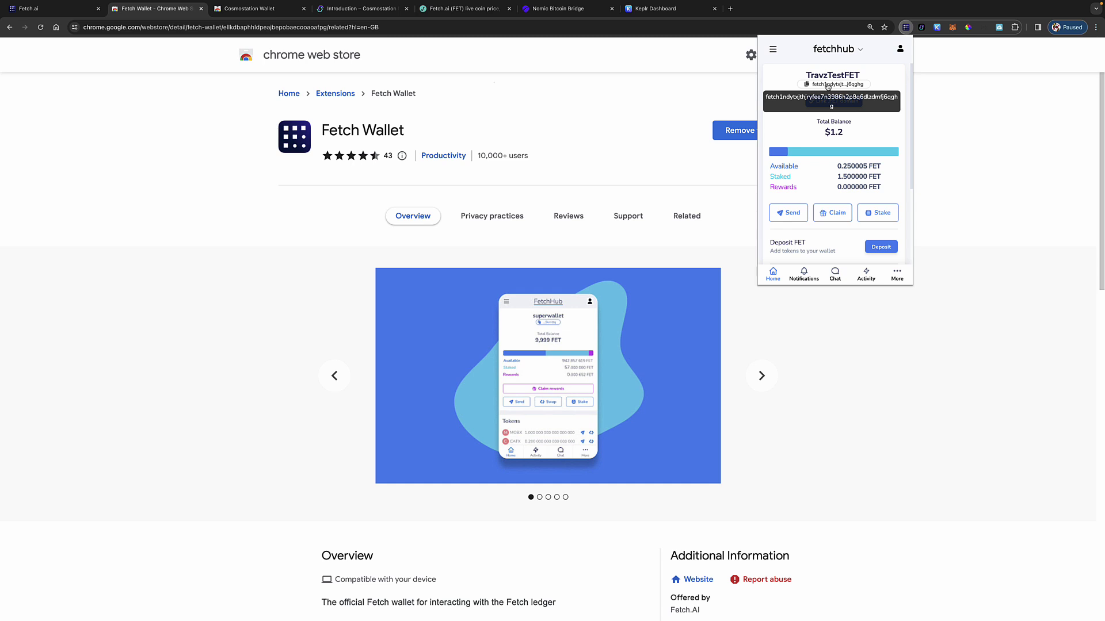
{"action": "left_click", "coordinate": [56, 9]}
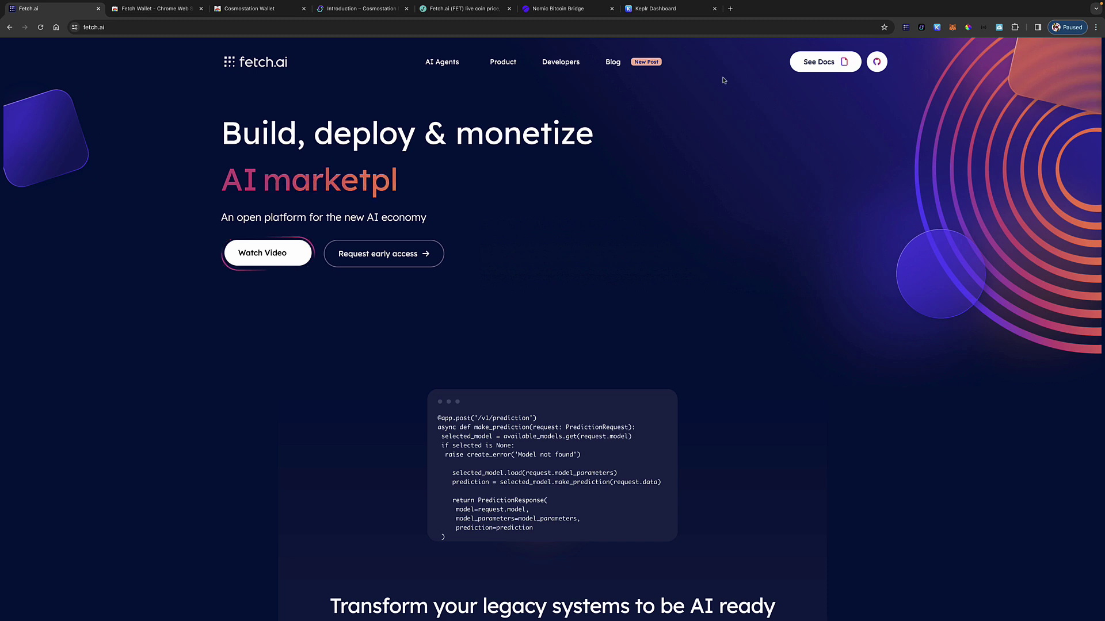
Reopen the wallet and highlight the Bridge FET row's 'Bridge Native FET to ERC20 FET on ethereum' text.
{"action": "left_click", "coordinate": [906, 29]}
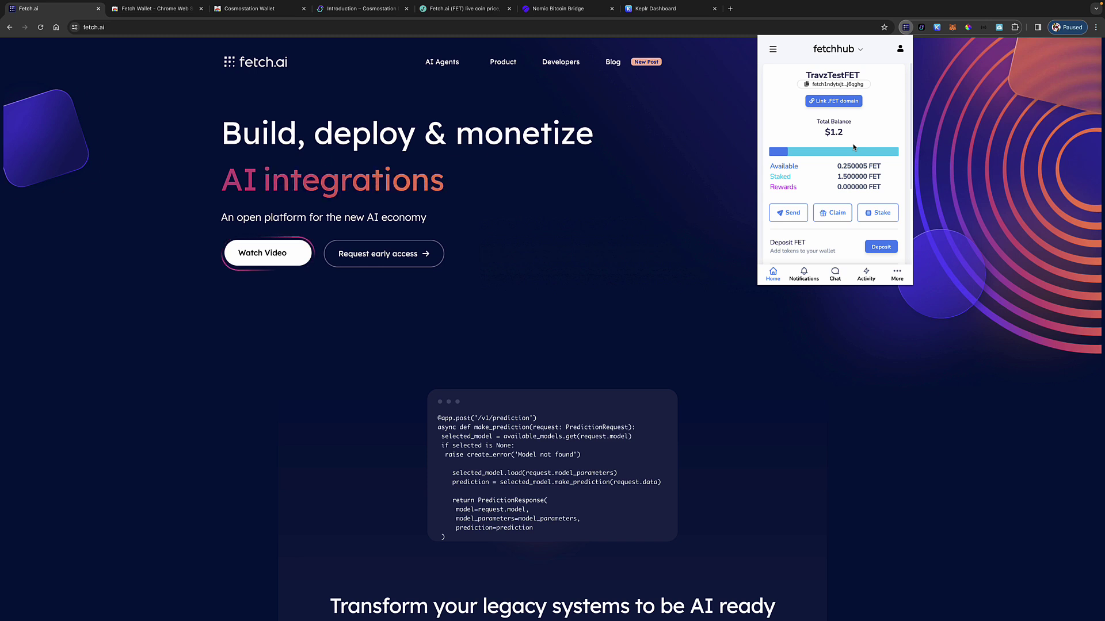
{"action": "scroll", "coordinate": [854, 148], "scroll_direction": "down", "scroll_amount": 3}
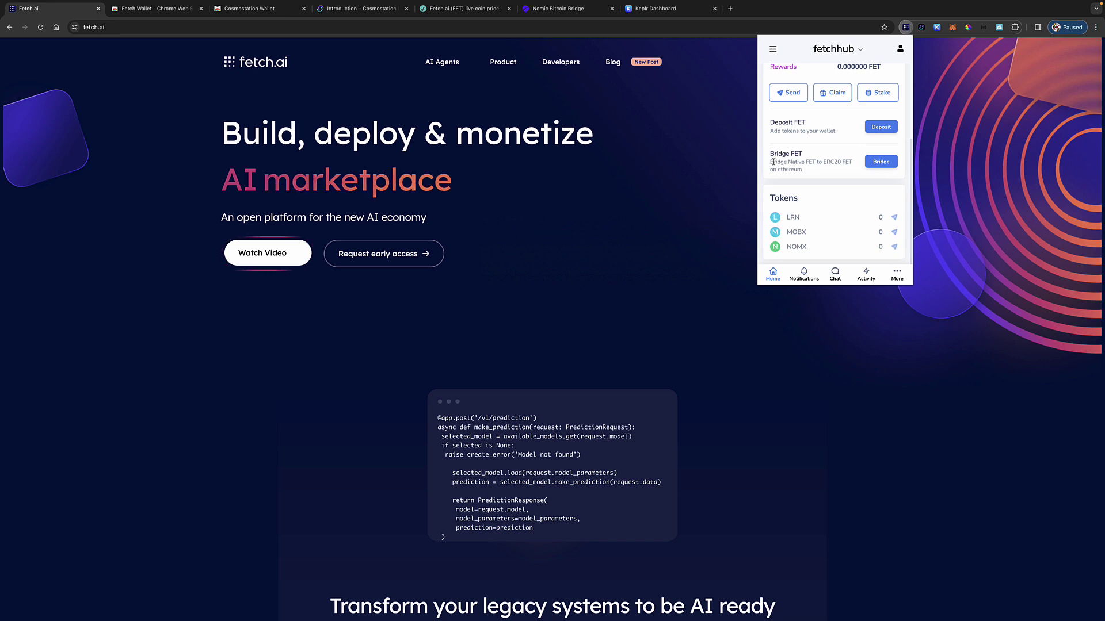
{"action": "left_click_drag", "start_coordinate": [769, 161], "coordinate": [849, 172]}
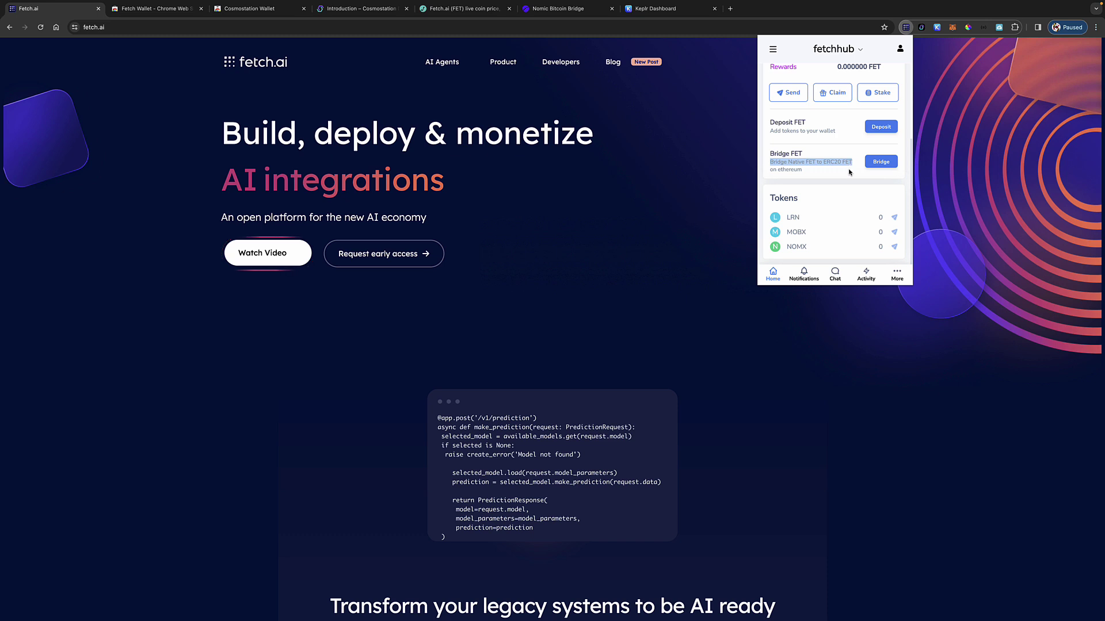
Open the Bridge form in Fetch Wallet and highlight its 50 FET bridging fee.
{"action": "left_click", "coordinate": [880, 162]}
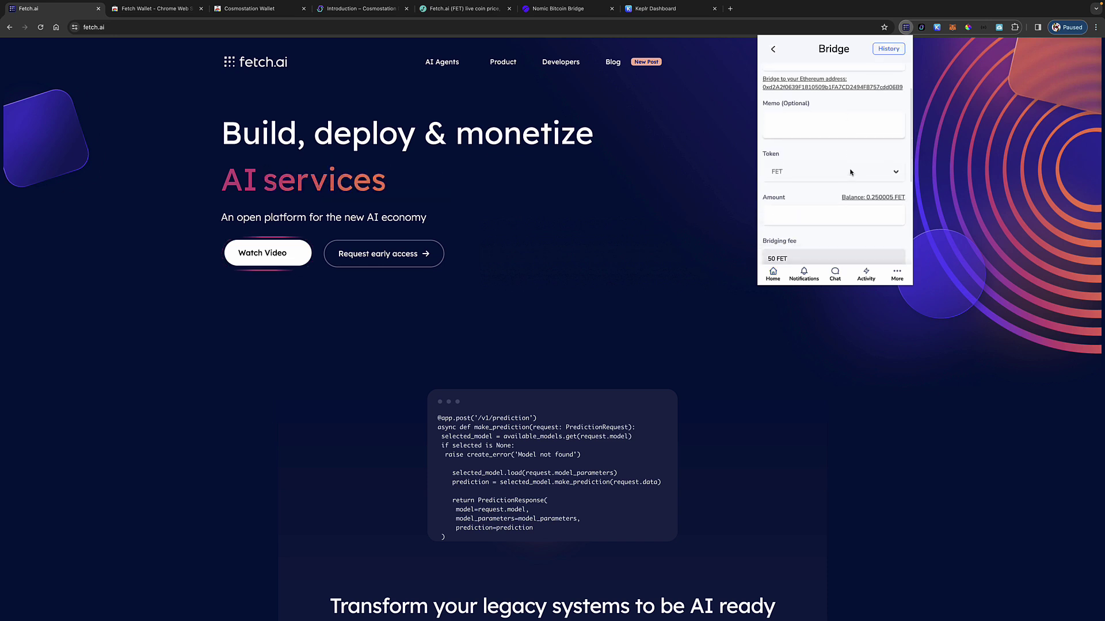
{"action": "scroll", "coordinate": [846, 171], "scroll_direction": "down", "scroll_amount": 4}
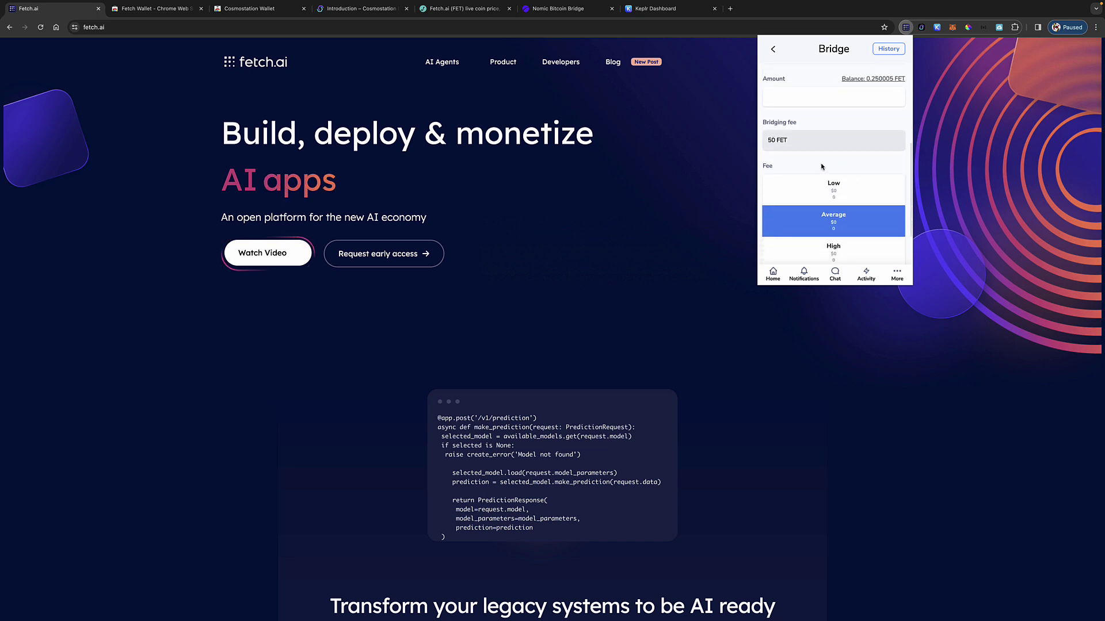
{"action": "left_click_drag", "start_coordinate": [788, 140], "coordinate": [768, 143]}
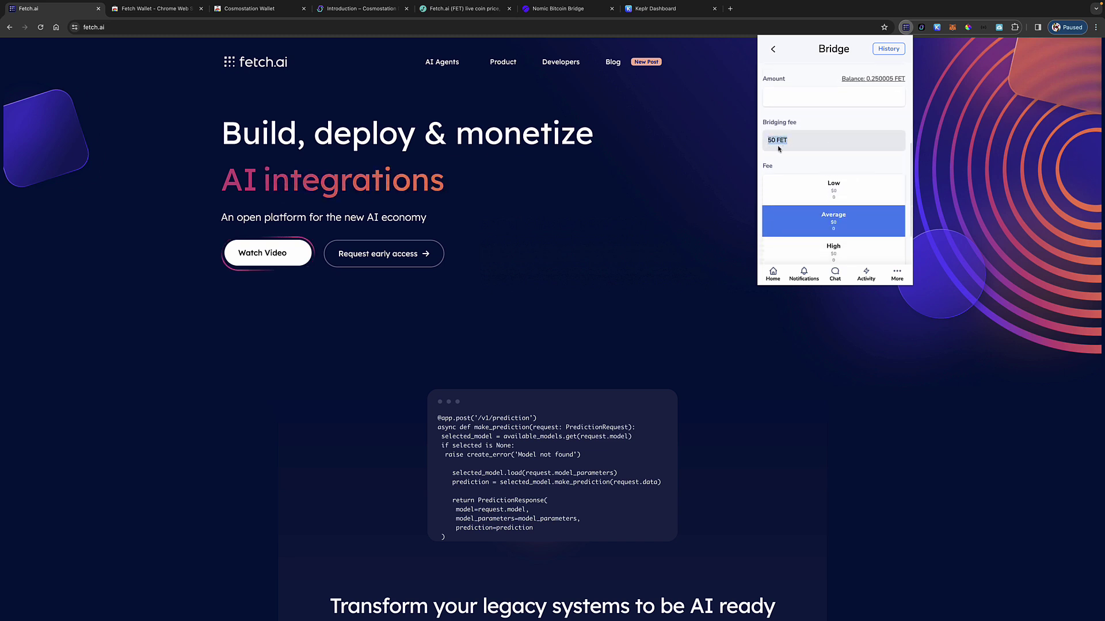
Go to the Live Coin Watch FET price page and reopen the wallet's Bridge form there.
{"action": "left_click", "coordinate": [452, 13]}
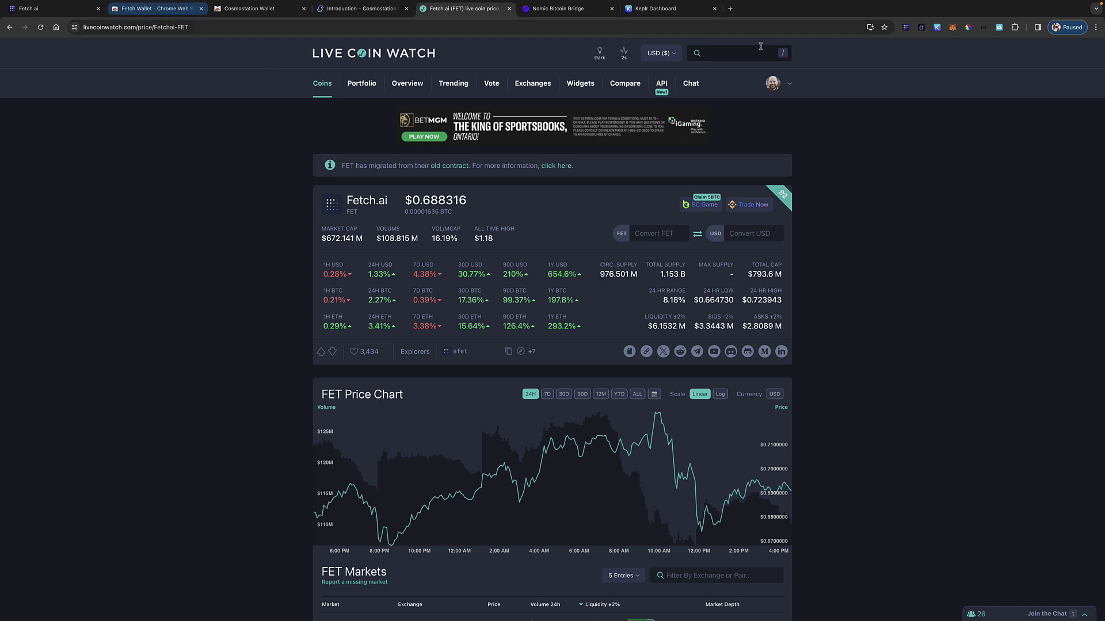
{"action": "left_click", "coordinate": [906, 27]}
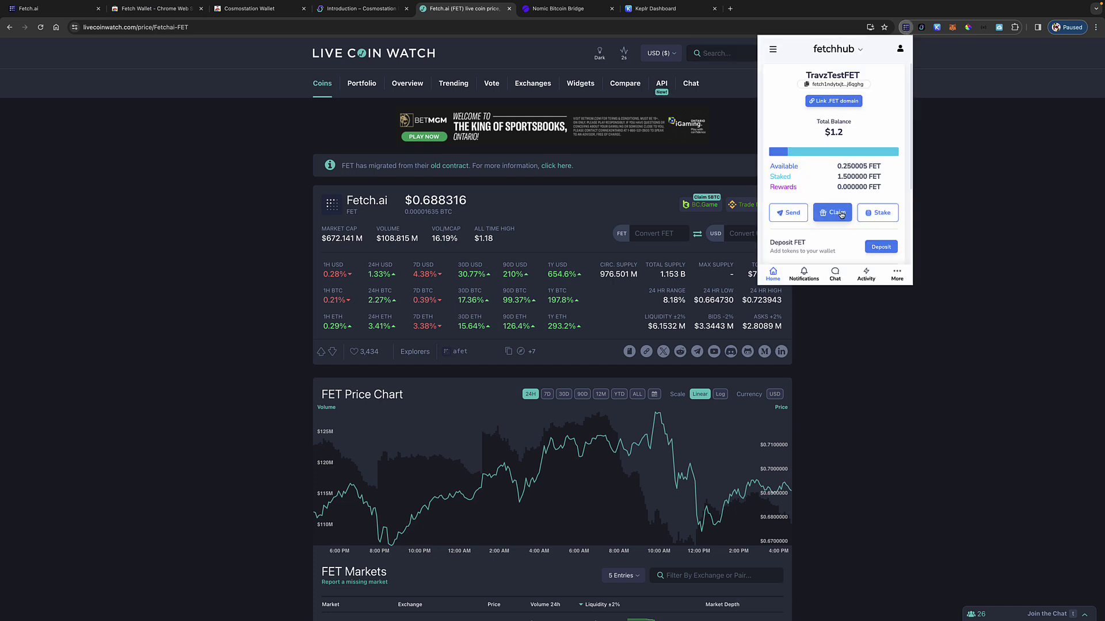
{"action": "scroll", "coordinate": [851, 246], "scroll_direction": "down", "scroll_amount": 2}
{"action": "left_click", "coordinate": [881, 162]}
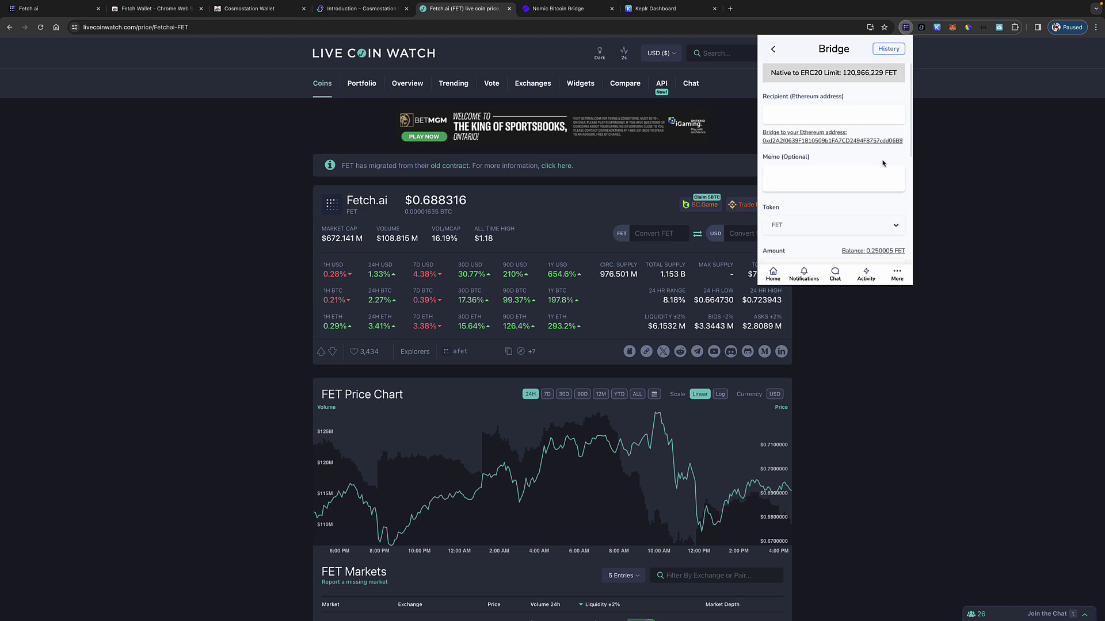
{"action": "scroll", "coordinate": [833, 201], "scroll_direction": "down", "scroll_amount": 5}
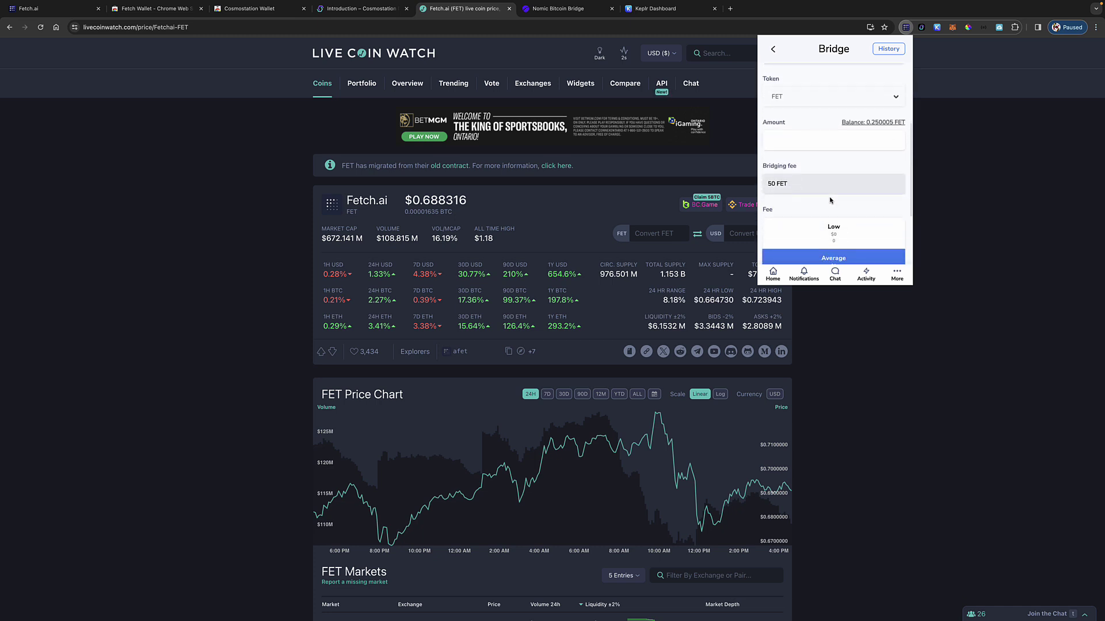
{"action": "scroll", "coordinate": [831, 201], "scroll_direction": "up", "scroll_amount": 3}
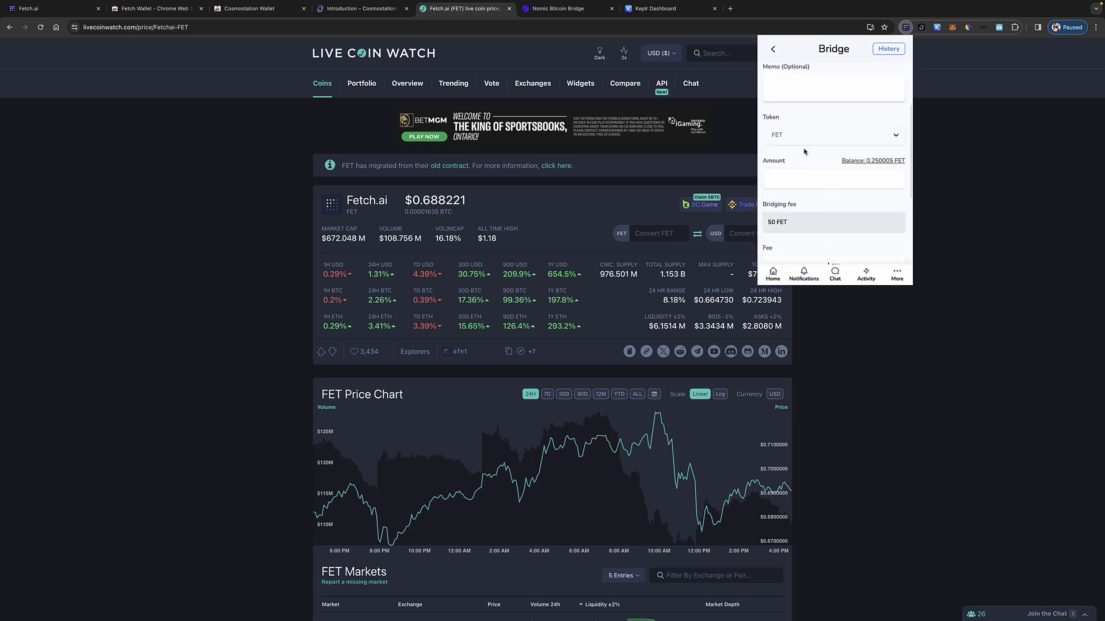
Enter a bridge amount of 0.2 FET and highlight the 'Amount too small. Min: 100 FET' warning.
{"action": "left_click", "coordinate": [789, 176]}
{"action": "type", "text": "1"}
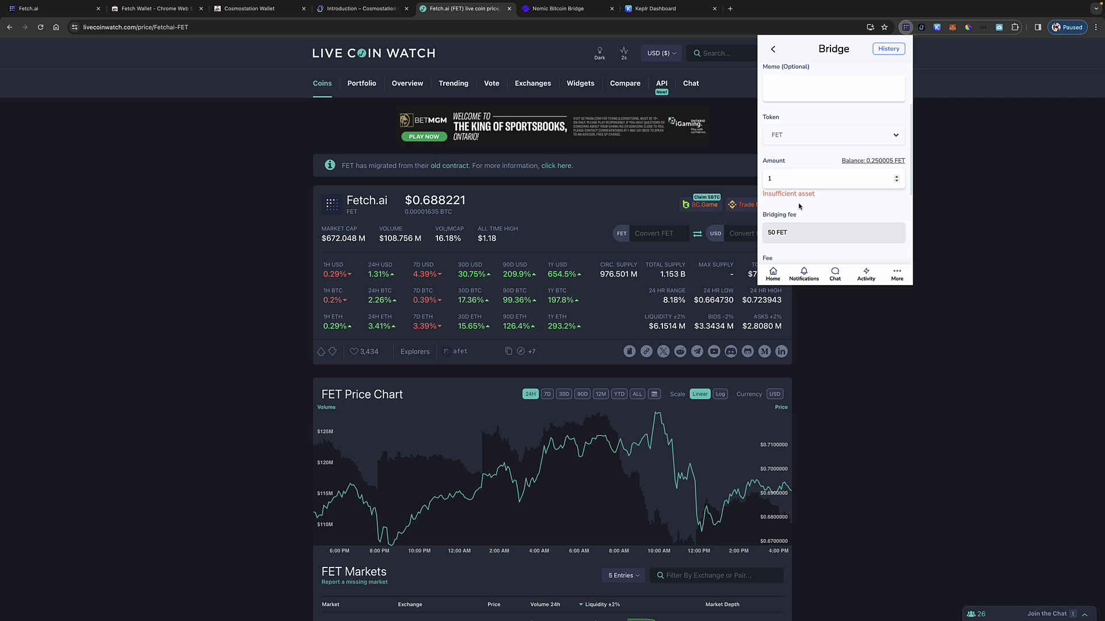
{"action": "key", "text": "BackSpace"}
{"action": "type", "text": "0.2"}
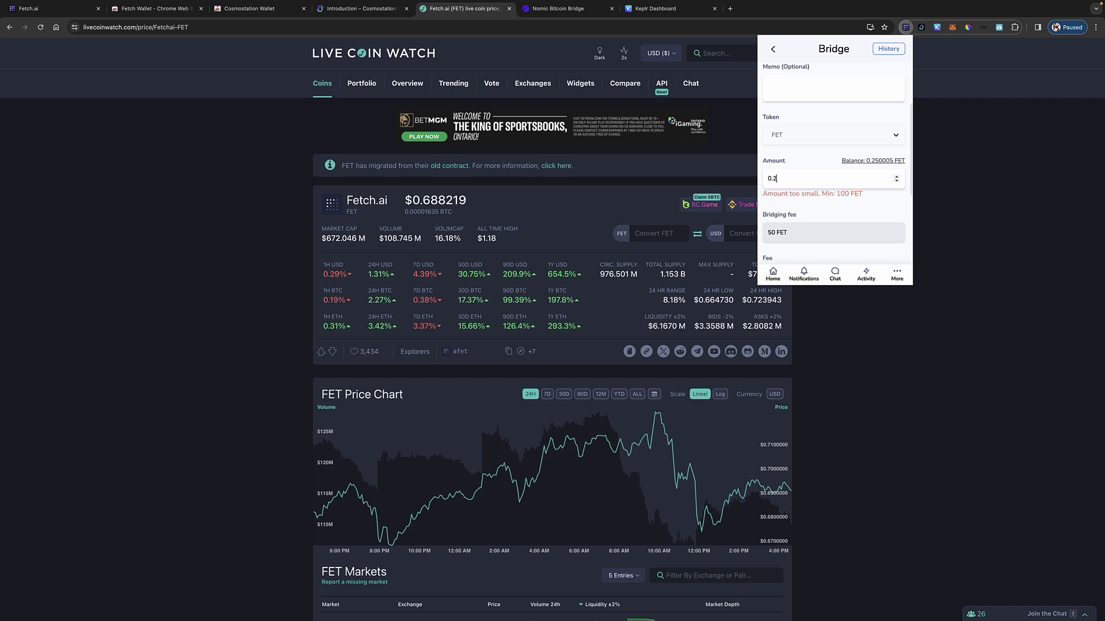
{"action": "left_click_drag", "start_coordinate": [870, 195], "coordinate": [760, 195]}
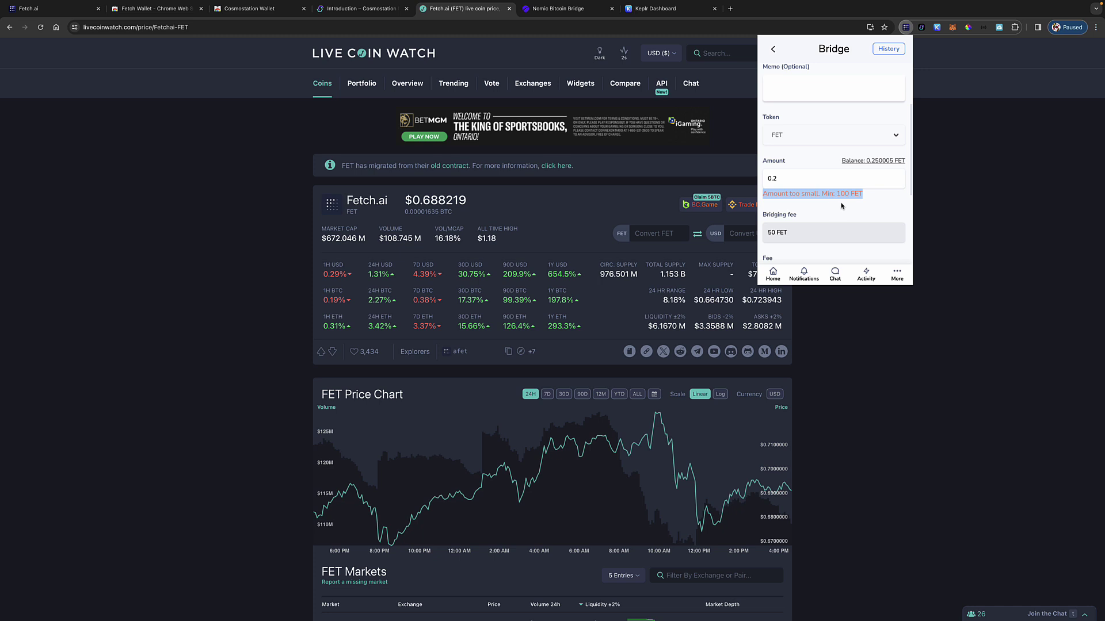
{"action": "scroll", "coordinate": [845, 206], "scroll_direction": "down", "scroll_amount": 1}
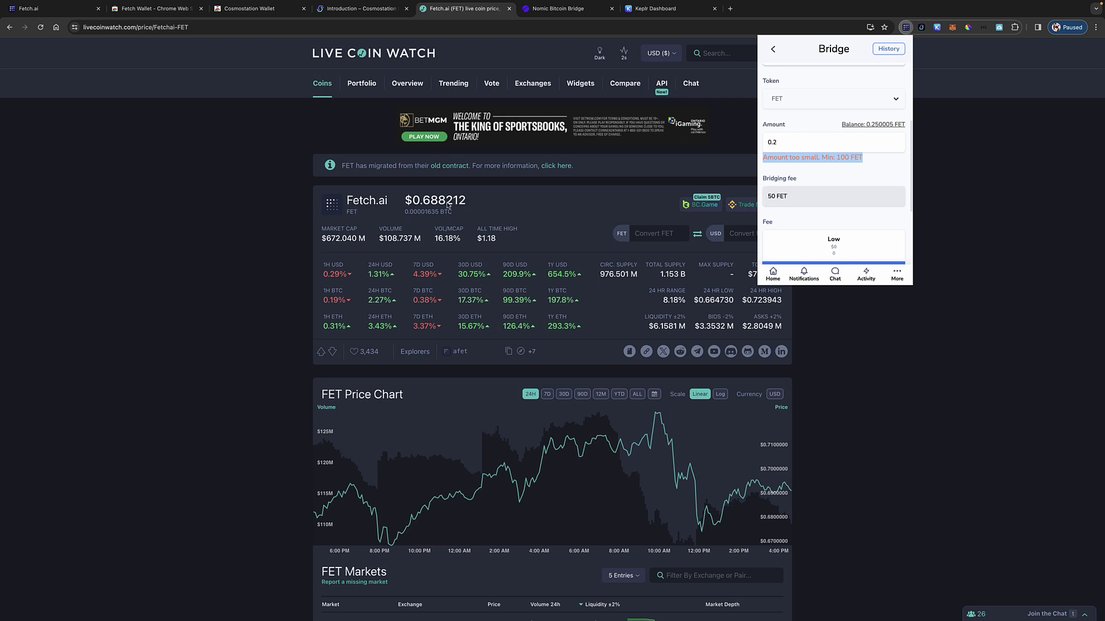
{"action": "scroll", "coordinate": [819, 226], "scroll_direction": "down", "scroll_amount": 1}
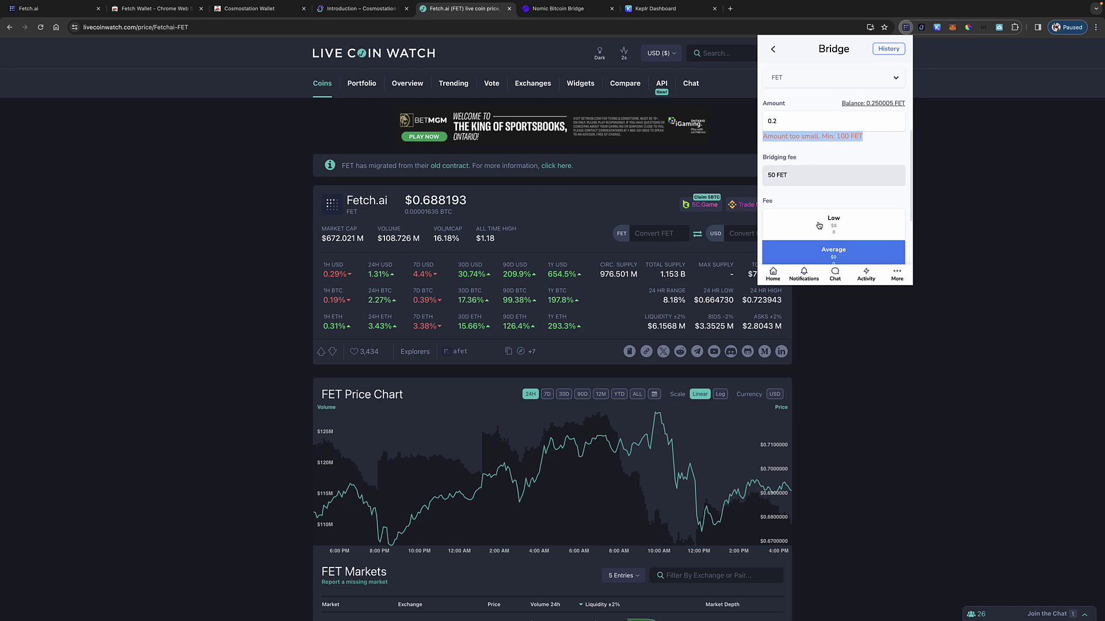
{"action": "scroll", "coordinate": [818, 225], "scroll_direction": "up", "scroll_amount": 2}
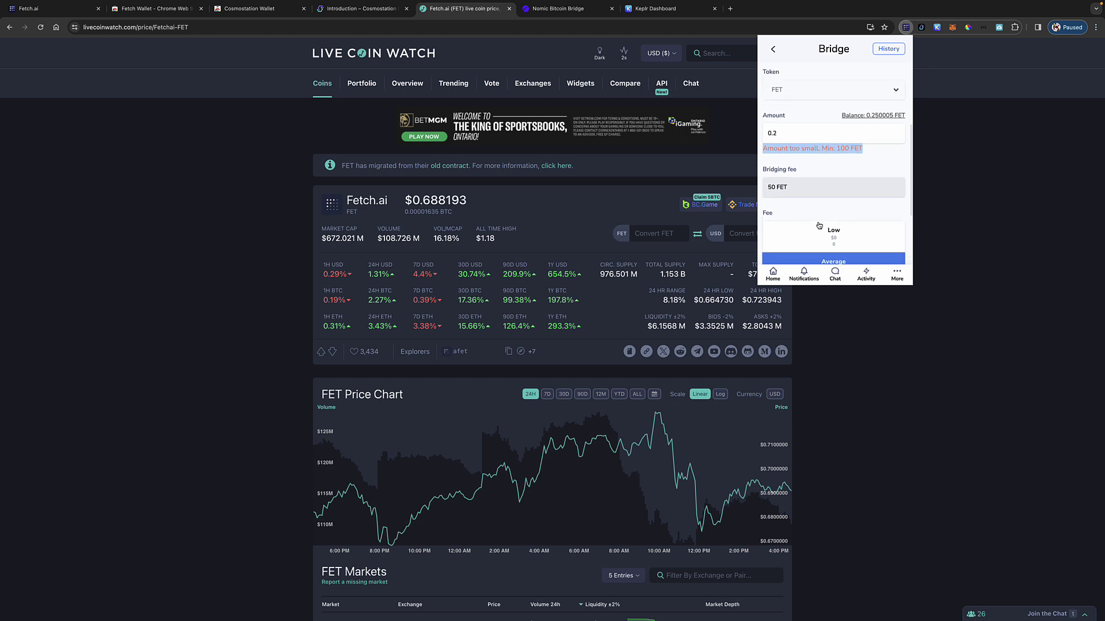
Close the wallet popup and go back to the Fetch.ai homepage tab.
{"action": "left_click", "coordinate": [942, 220]}
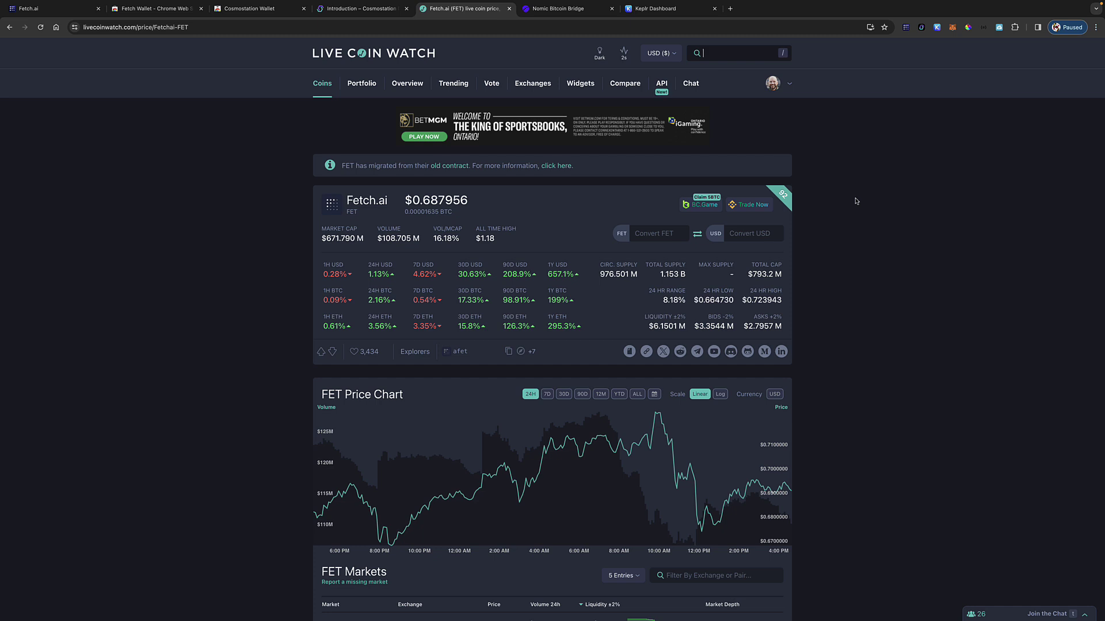
{"action": "key", "text": "slash"}
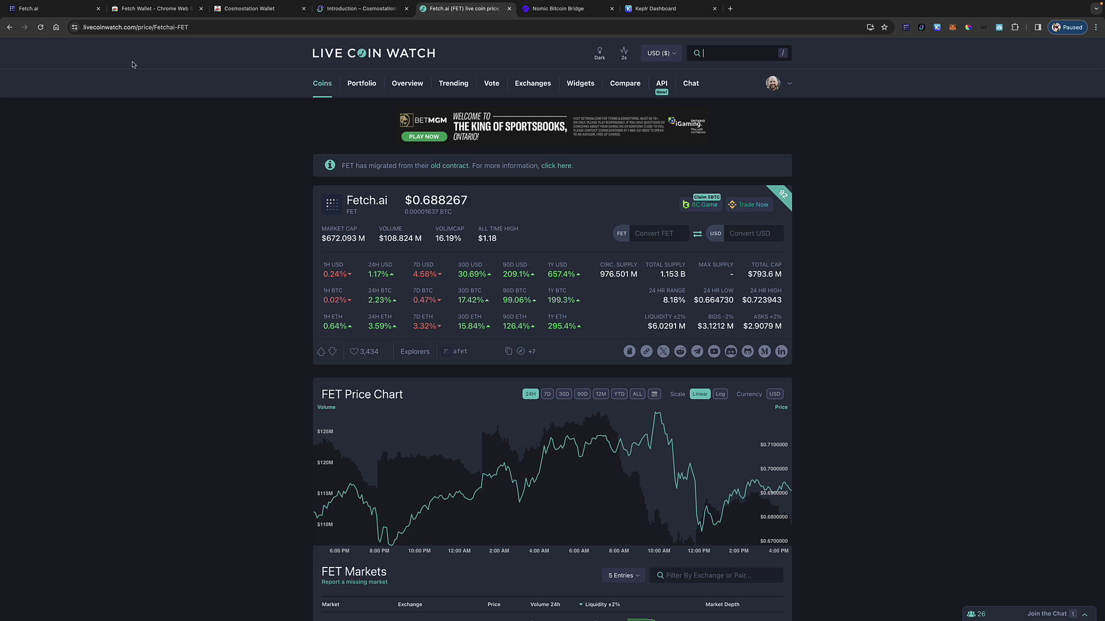
{"action": "left_click", "coordinate": [63, 13]}
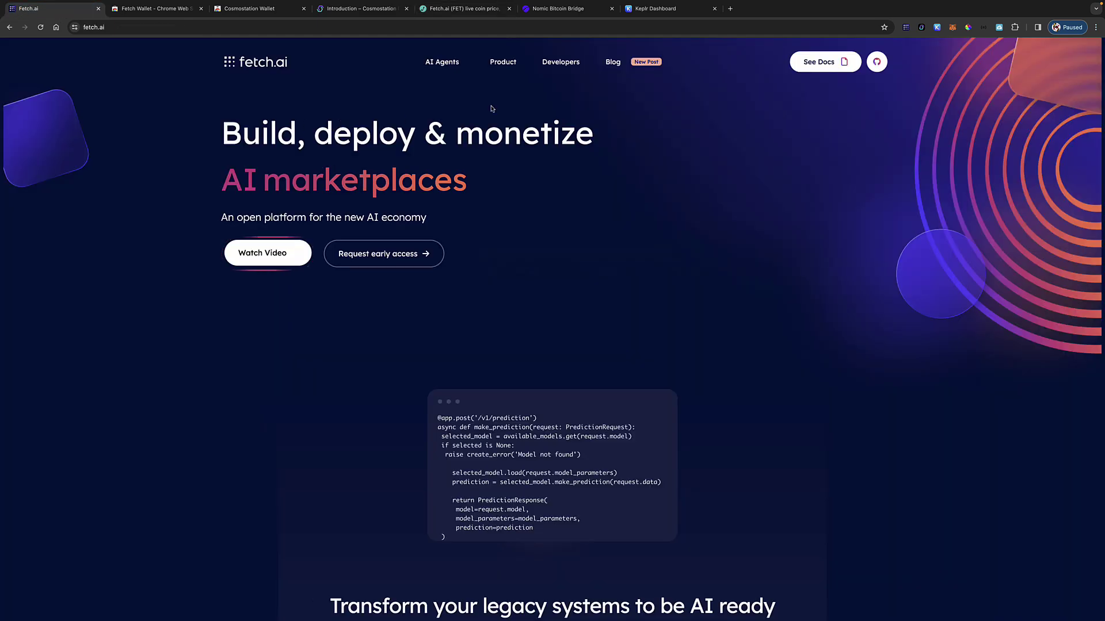
{"action": "left_click", "coordinate": [905, 28]}
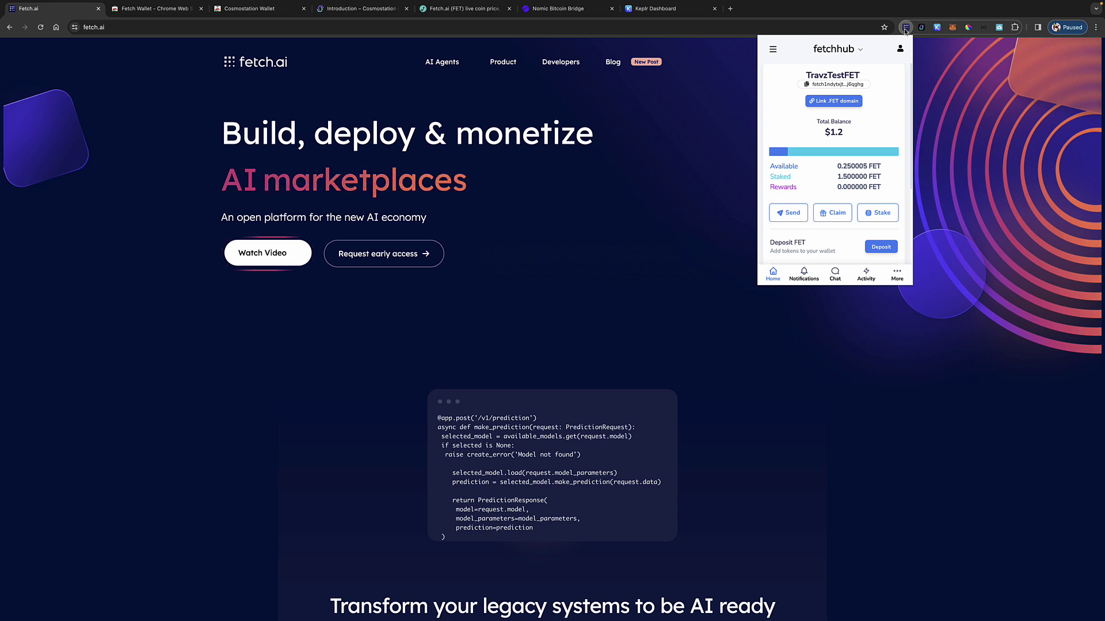
{"action": "left_click", "coordinate": [708, 61]}
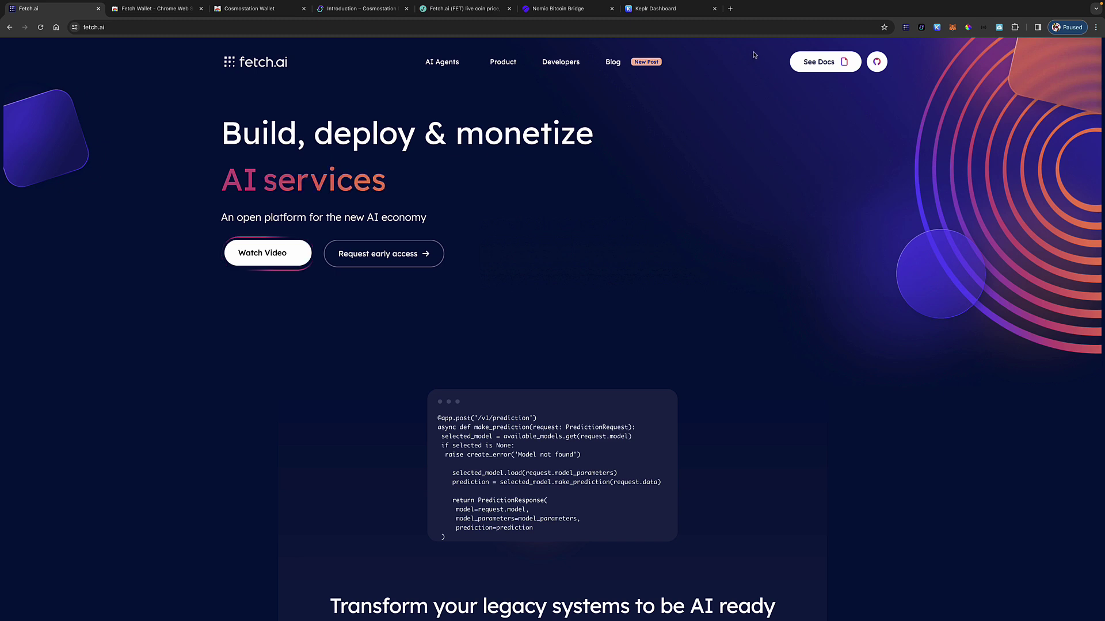